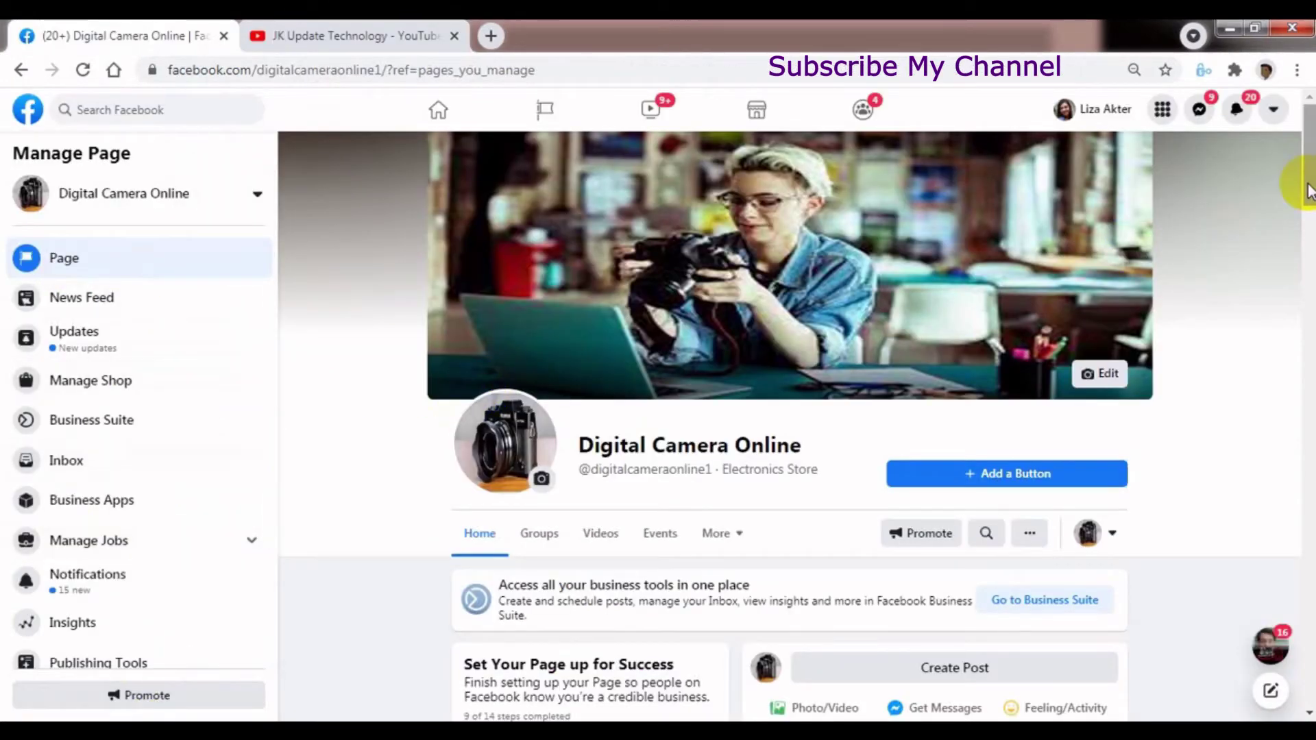
scroll(1293, 191, down, 1)
scroll(1282, 141, up, 1)
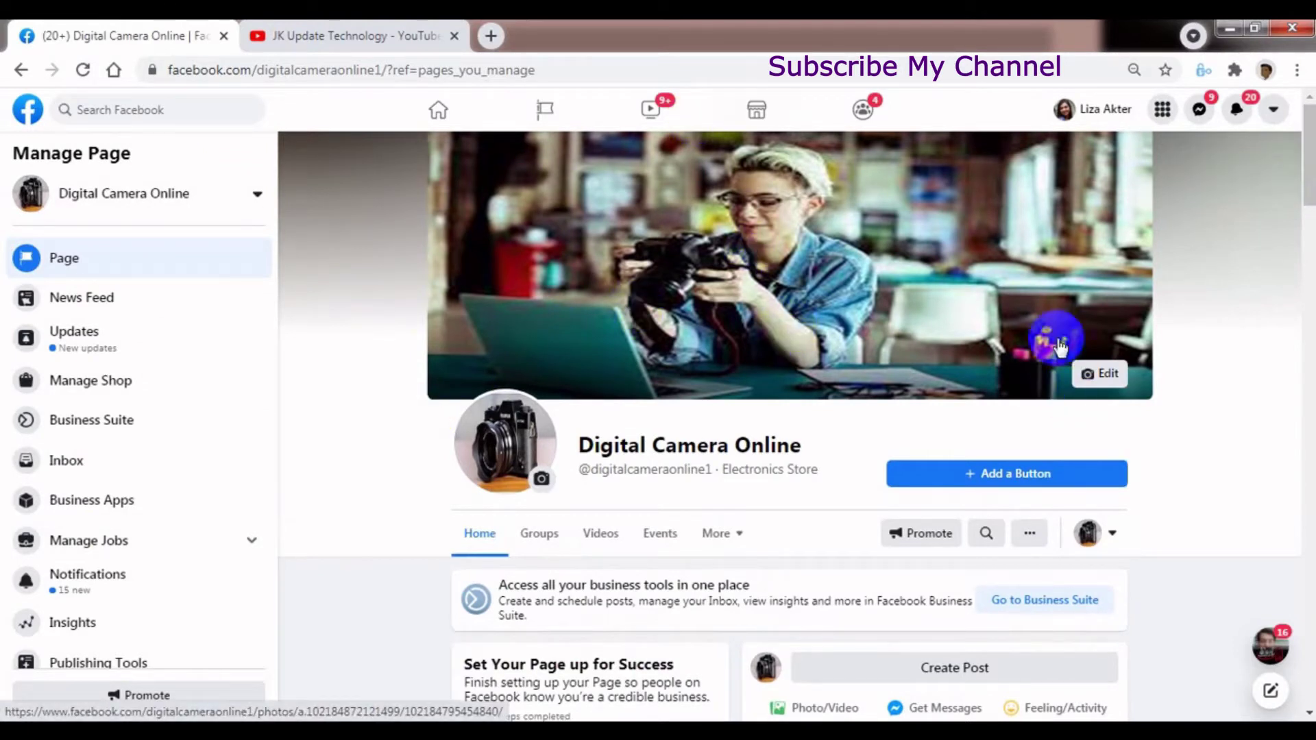
scroll(1306, 198, down, 1)
scroll(1303, 199, down, 1)
scroll(1296, 158, up, 1)
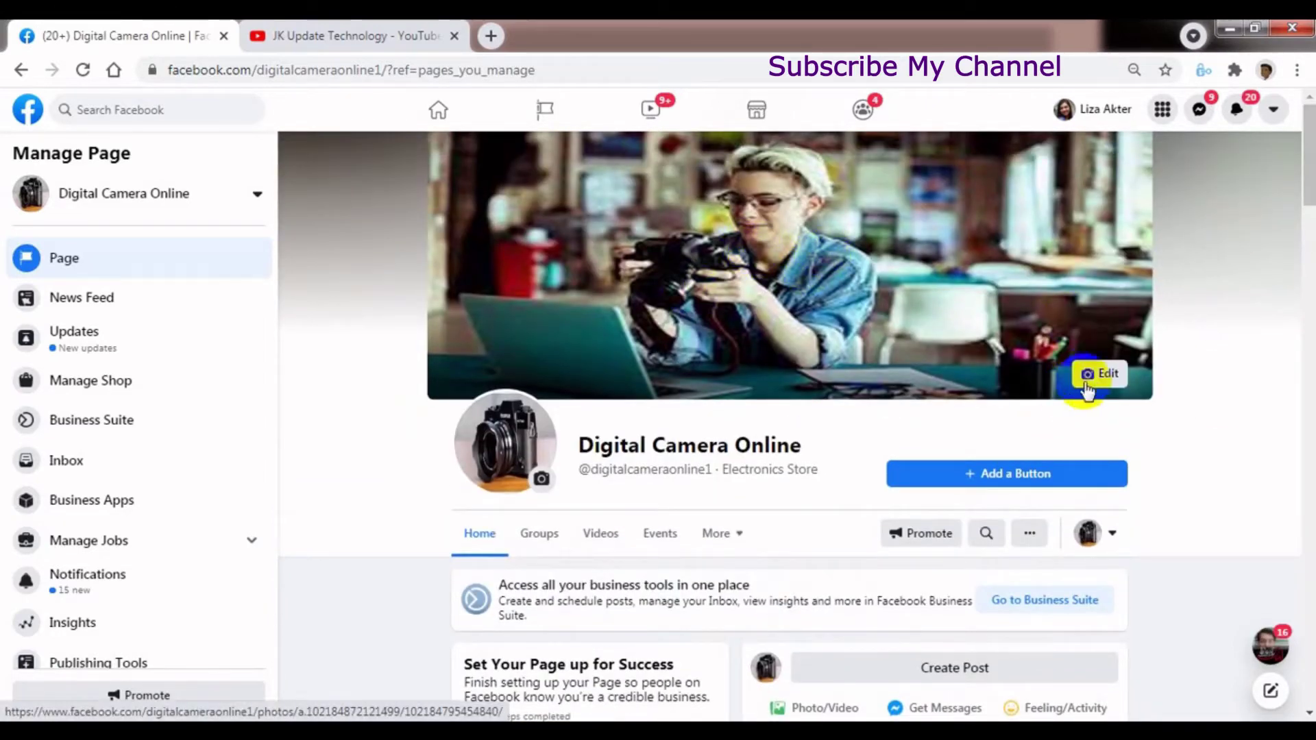
click(693, 219)
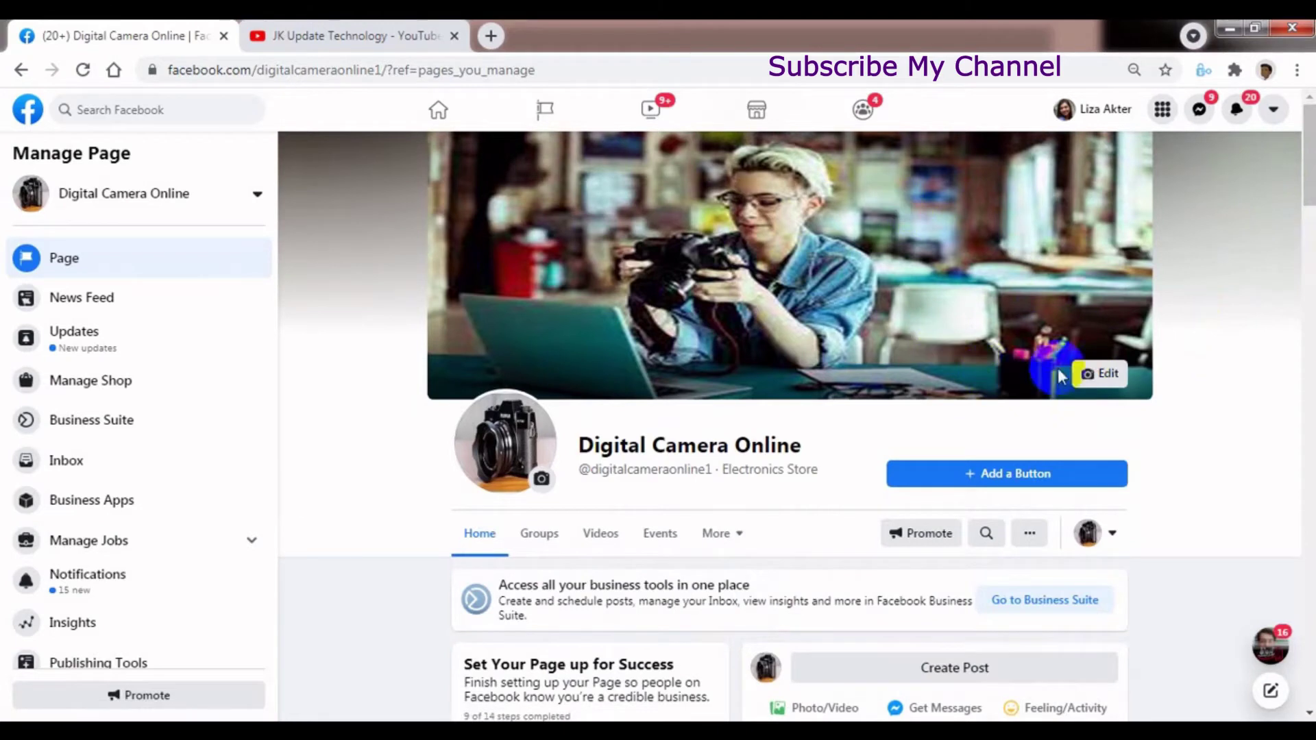
Review the cover photo editing options and examine the page's recent photos and photo albums available as a cover.
click(1082, 376)
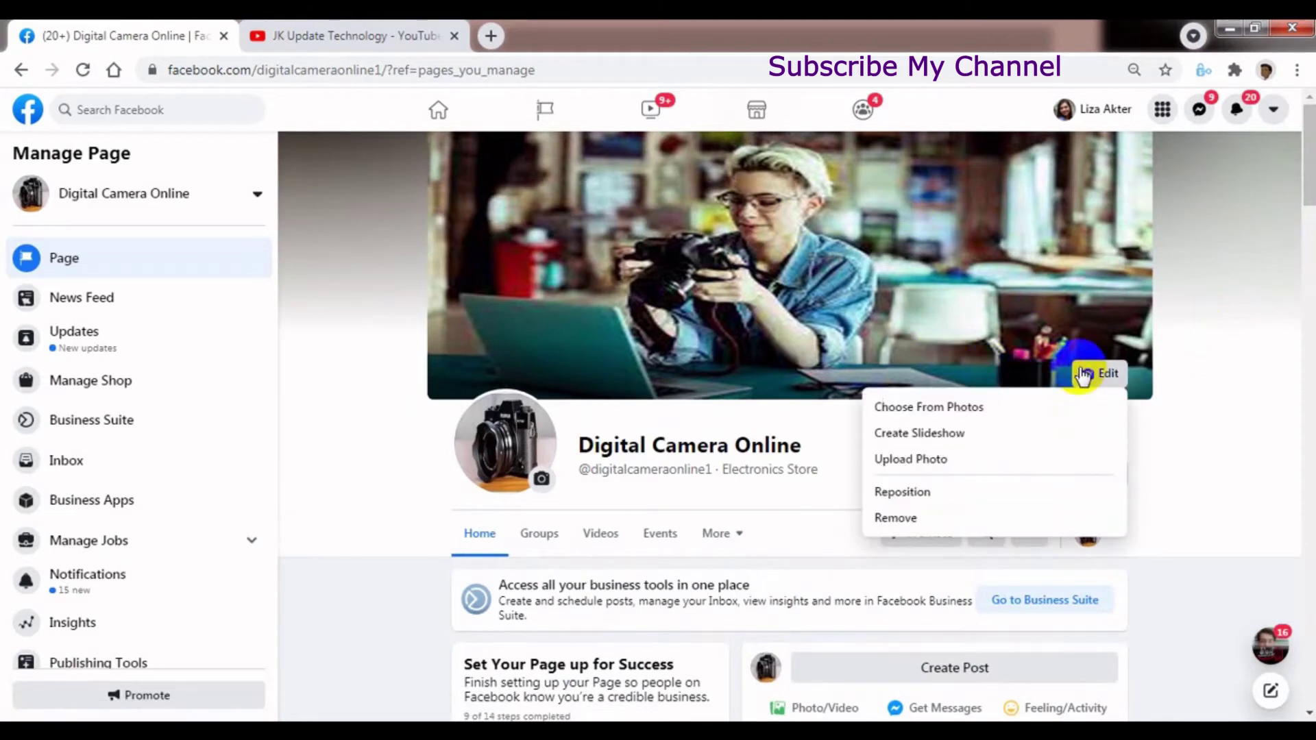
click(937, 410)
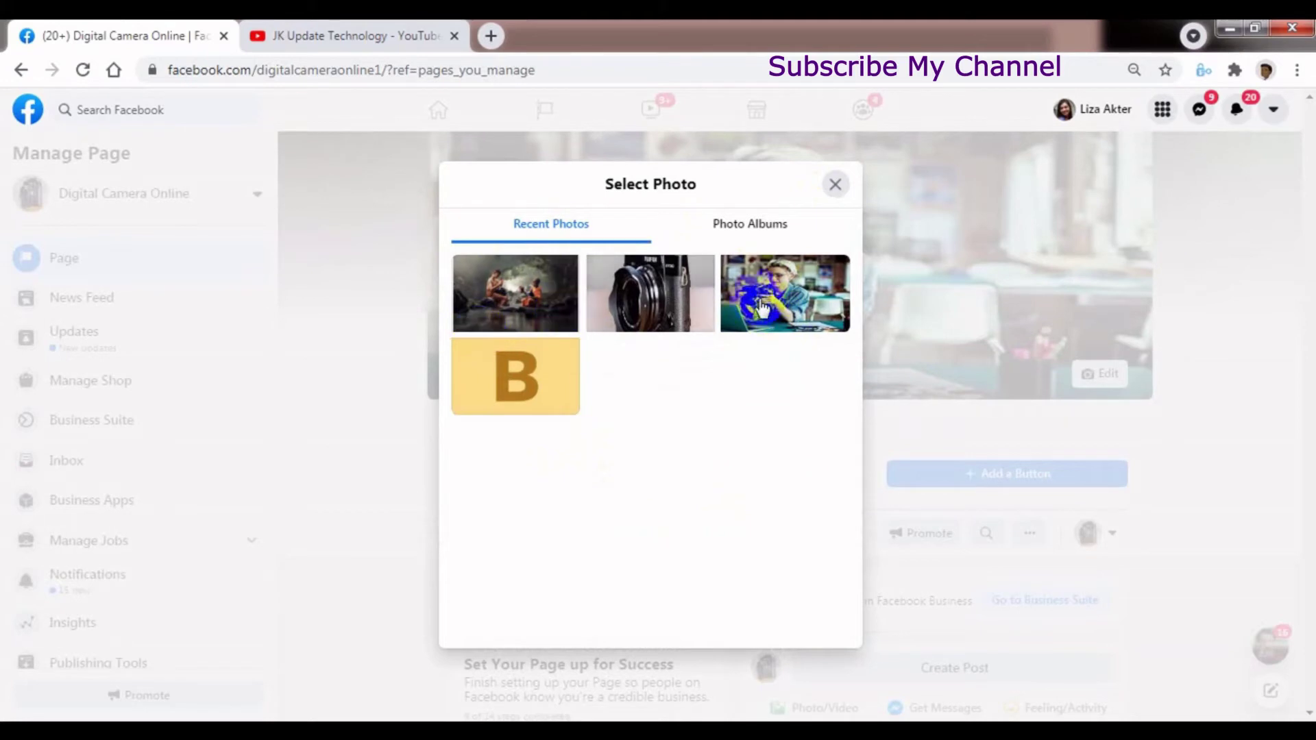
click(743, 328)
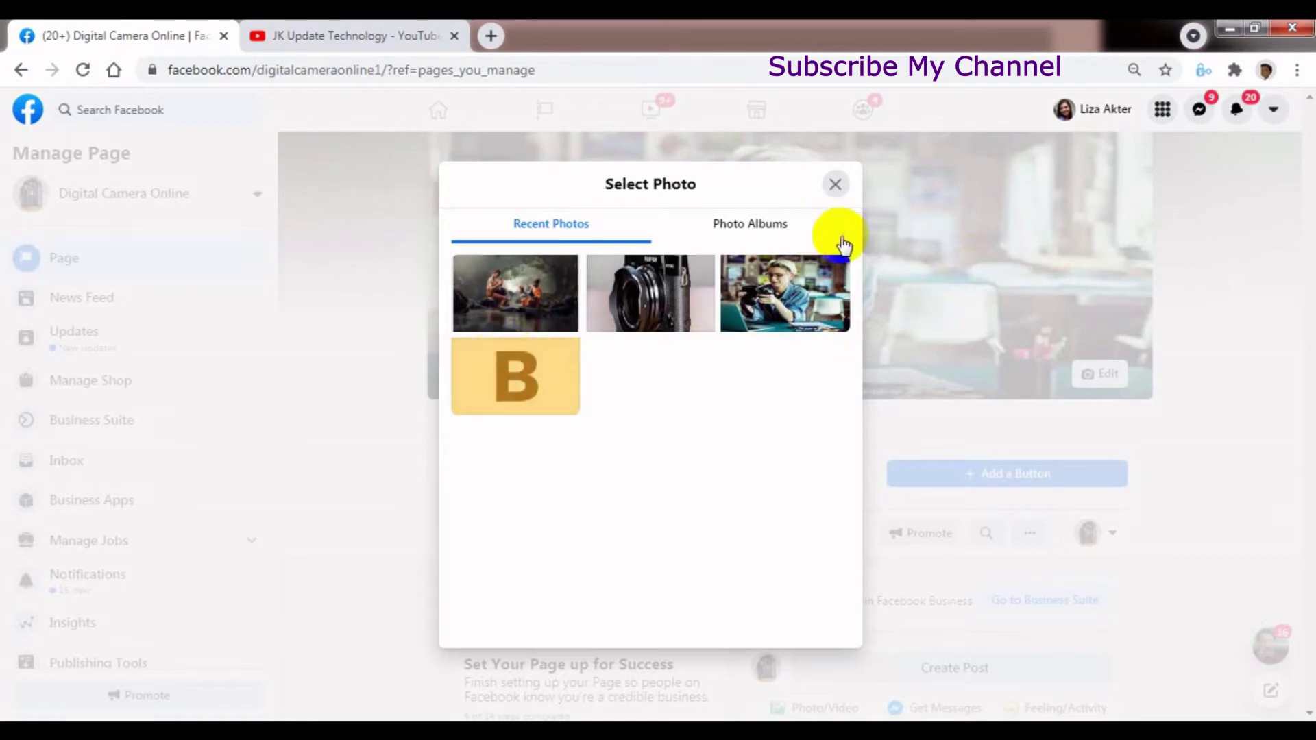
click(740, 226)
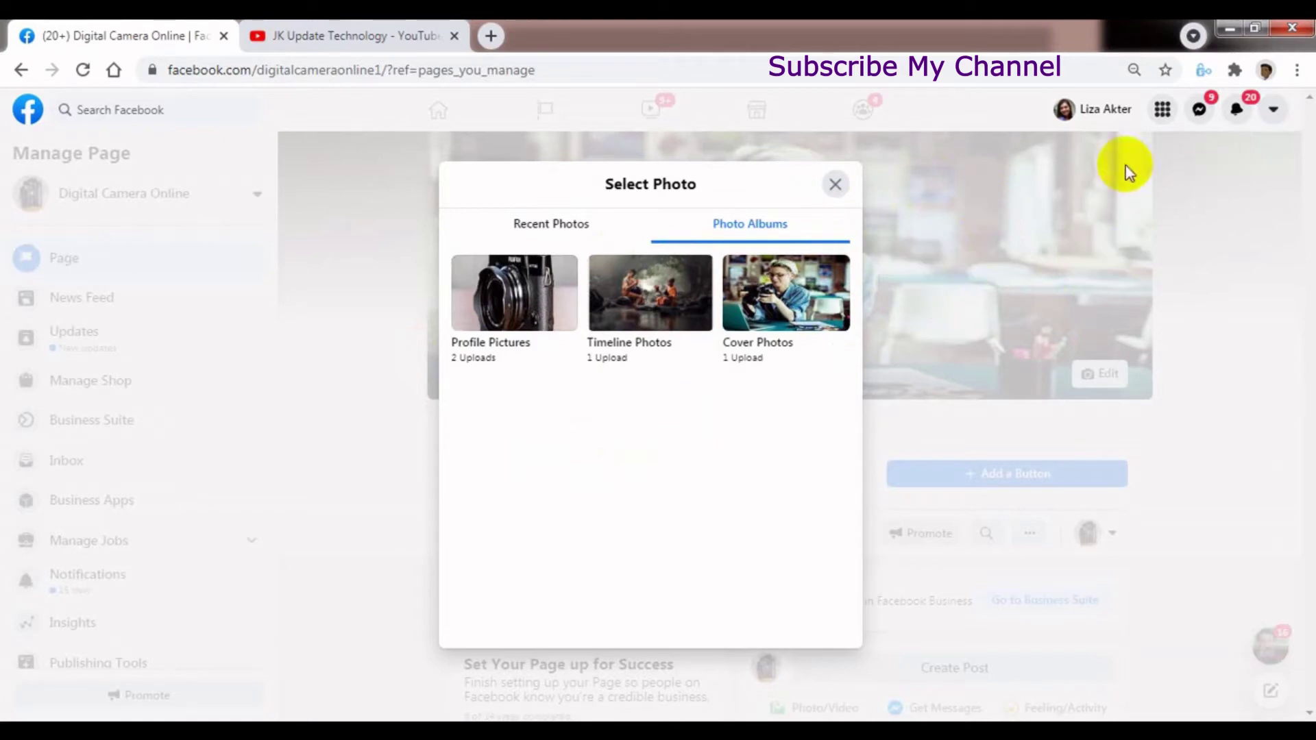
click(836, 186)
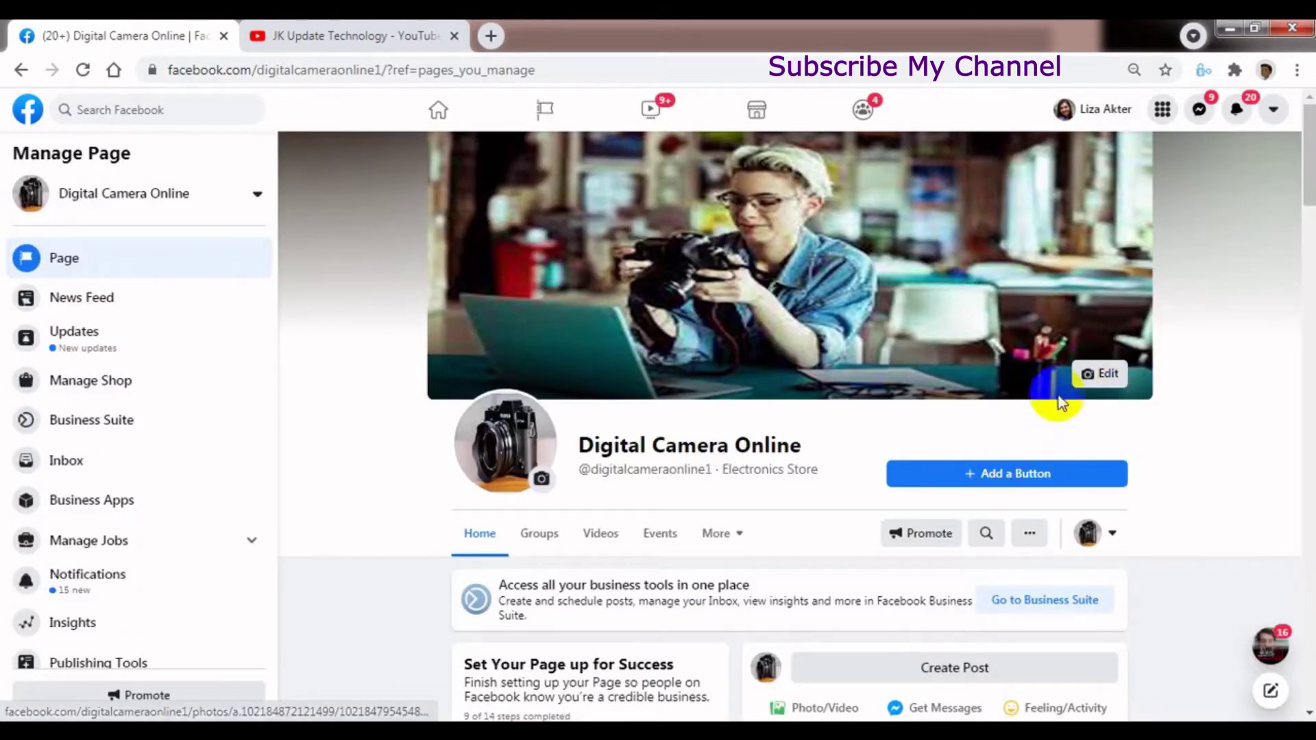
click(1097, 374)
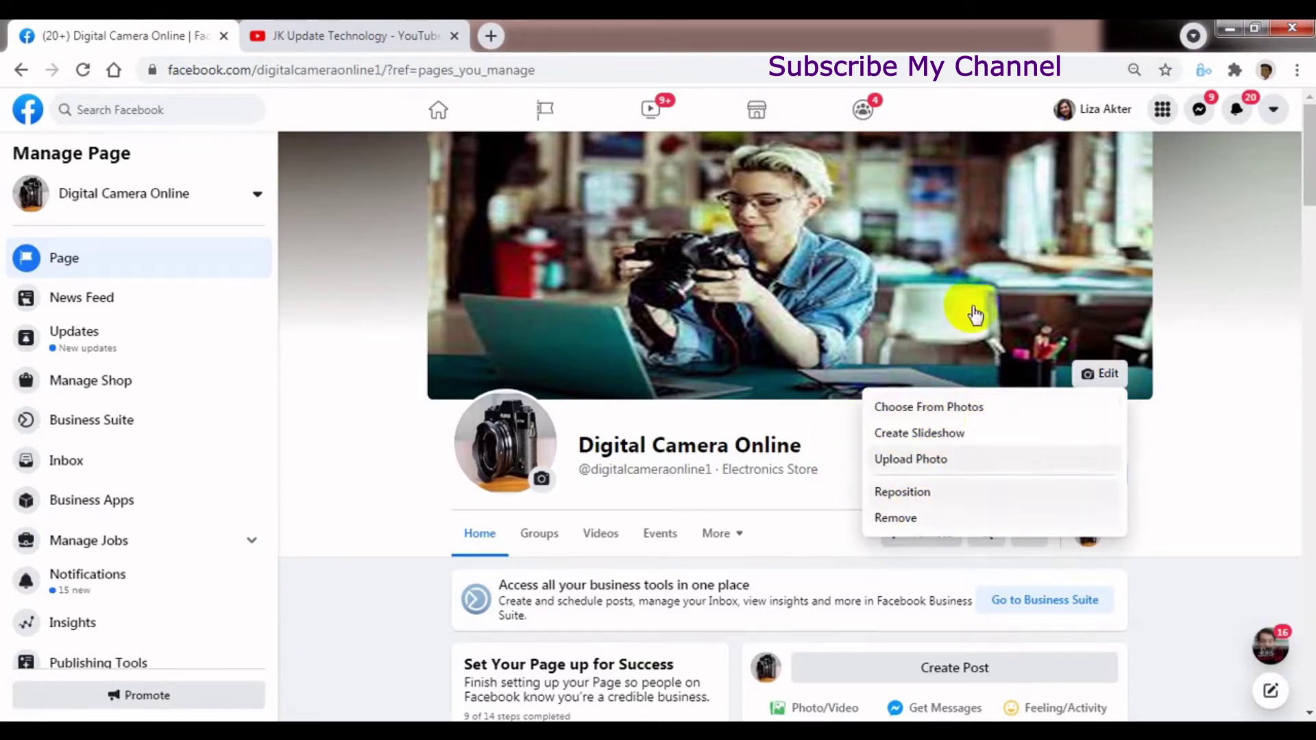
click(751, 278)
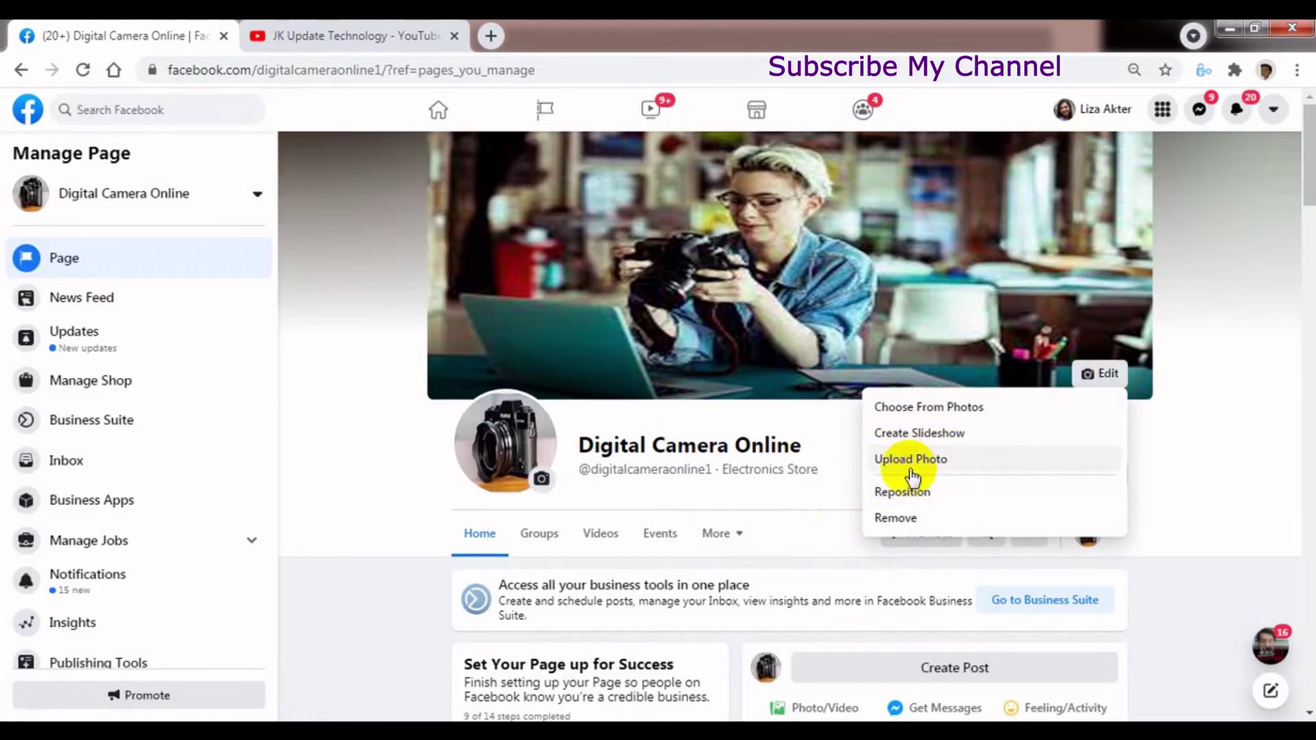
click(636, 299)
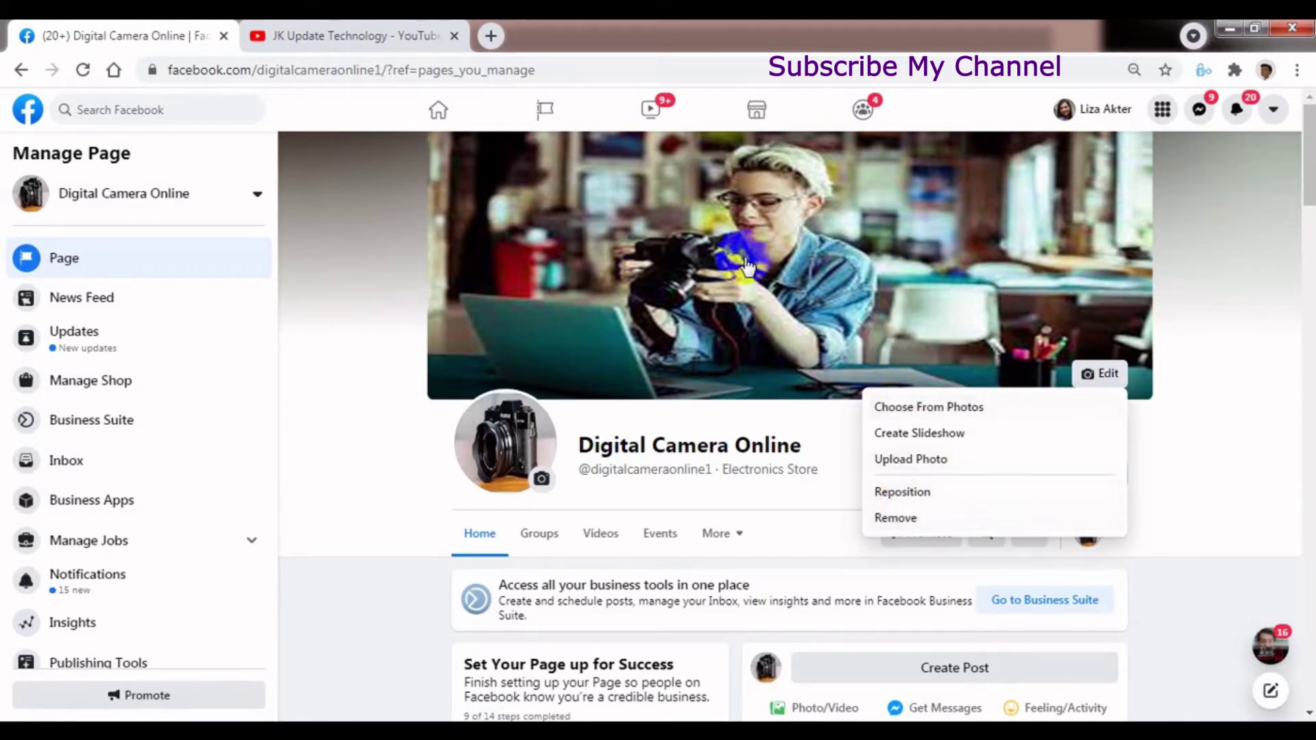
click(982, 406)
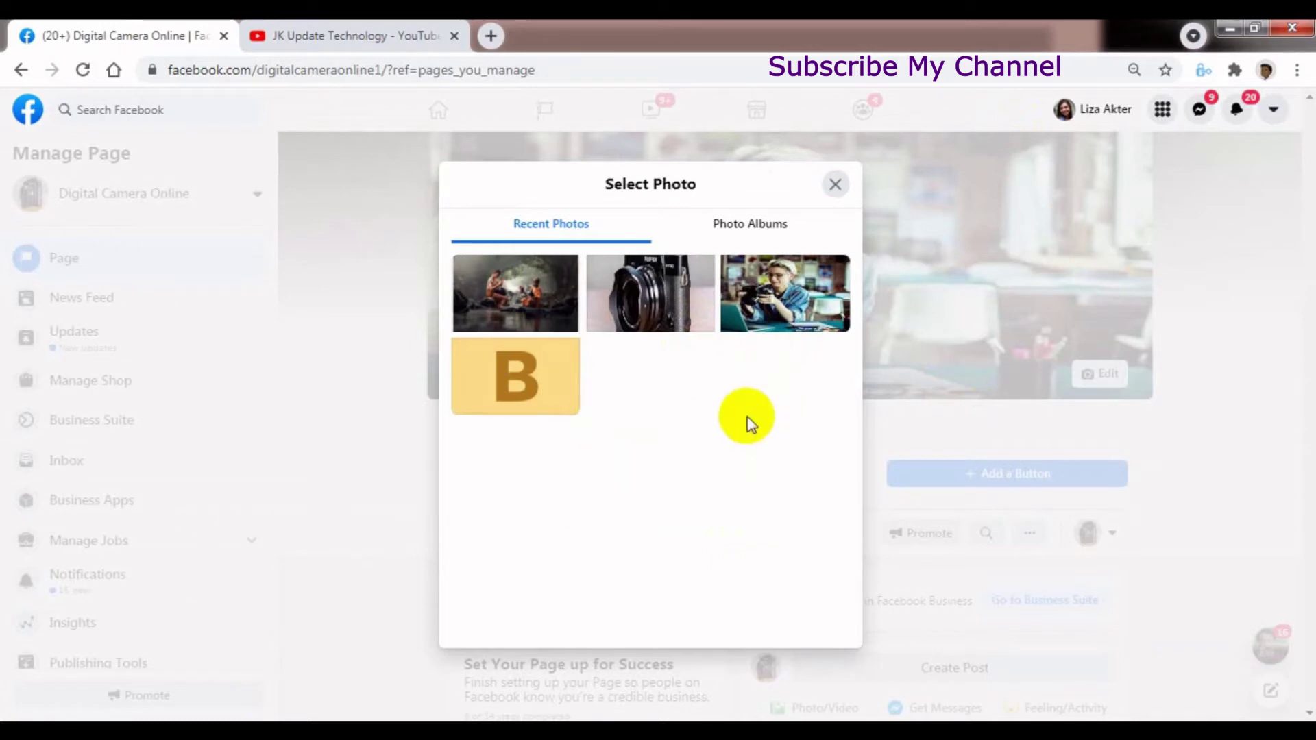
click(835, 185)
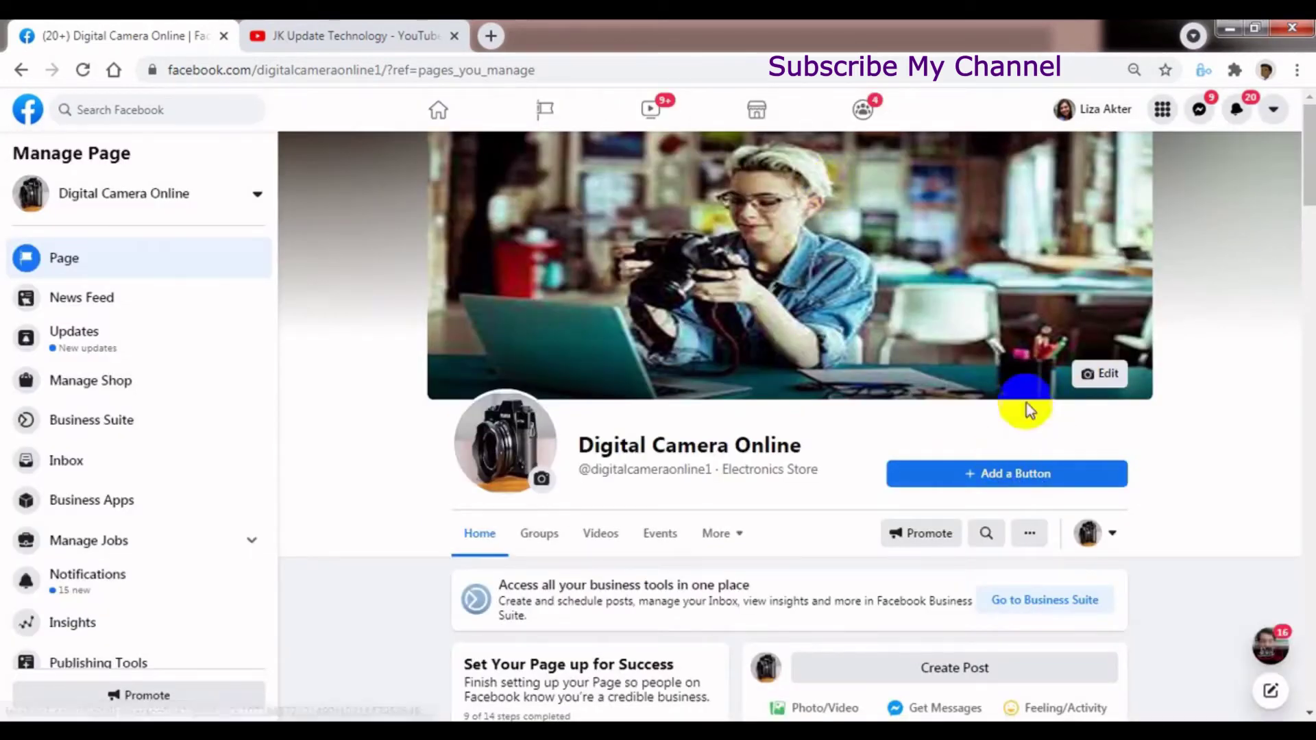
Upload the image "cemera cover photo" from the Facebook folder on the Desktop as the page's new cover photo.
click(1099, 376)
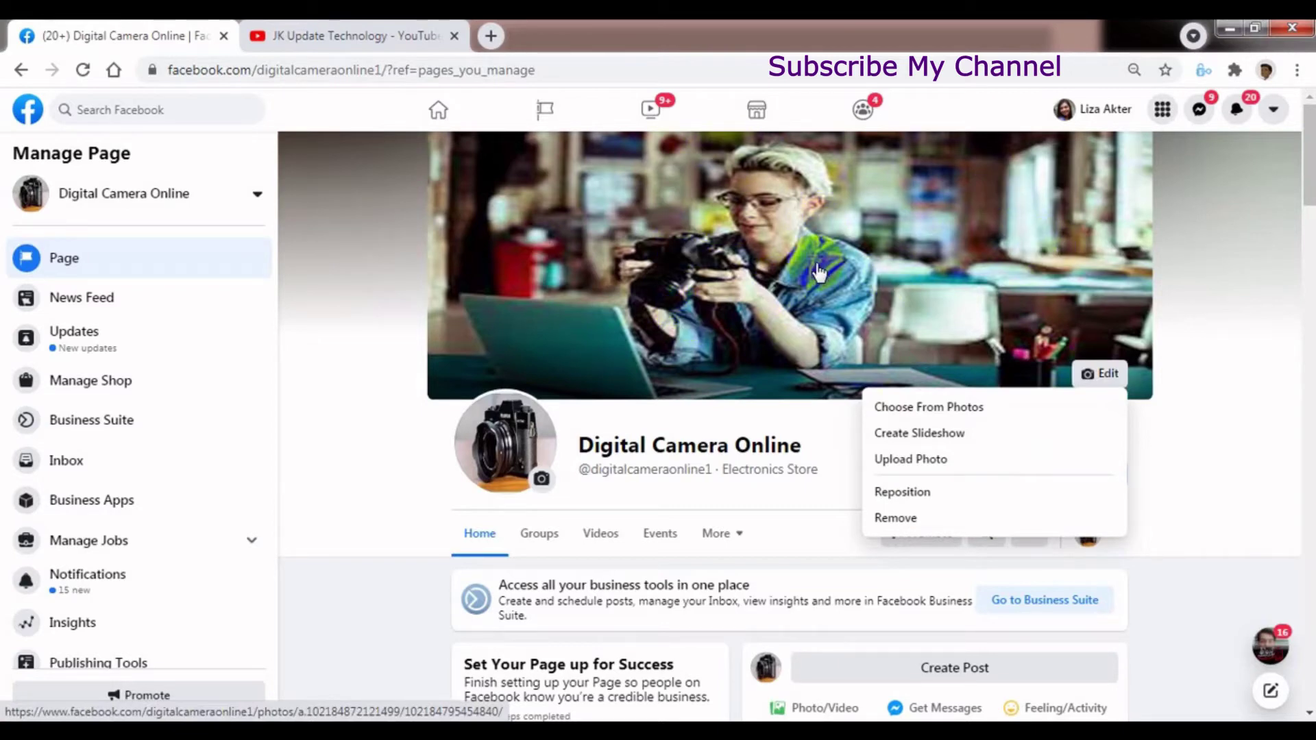
click(928, 466)
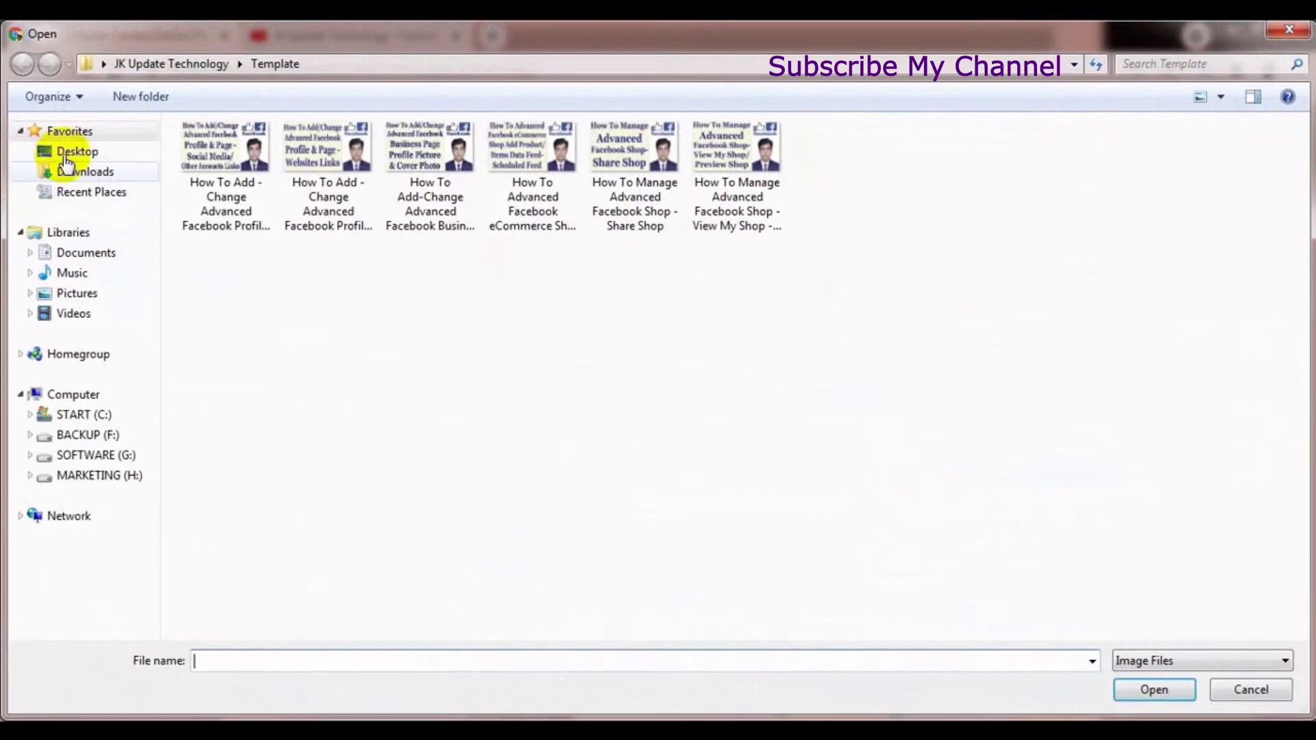
click(77, 151)
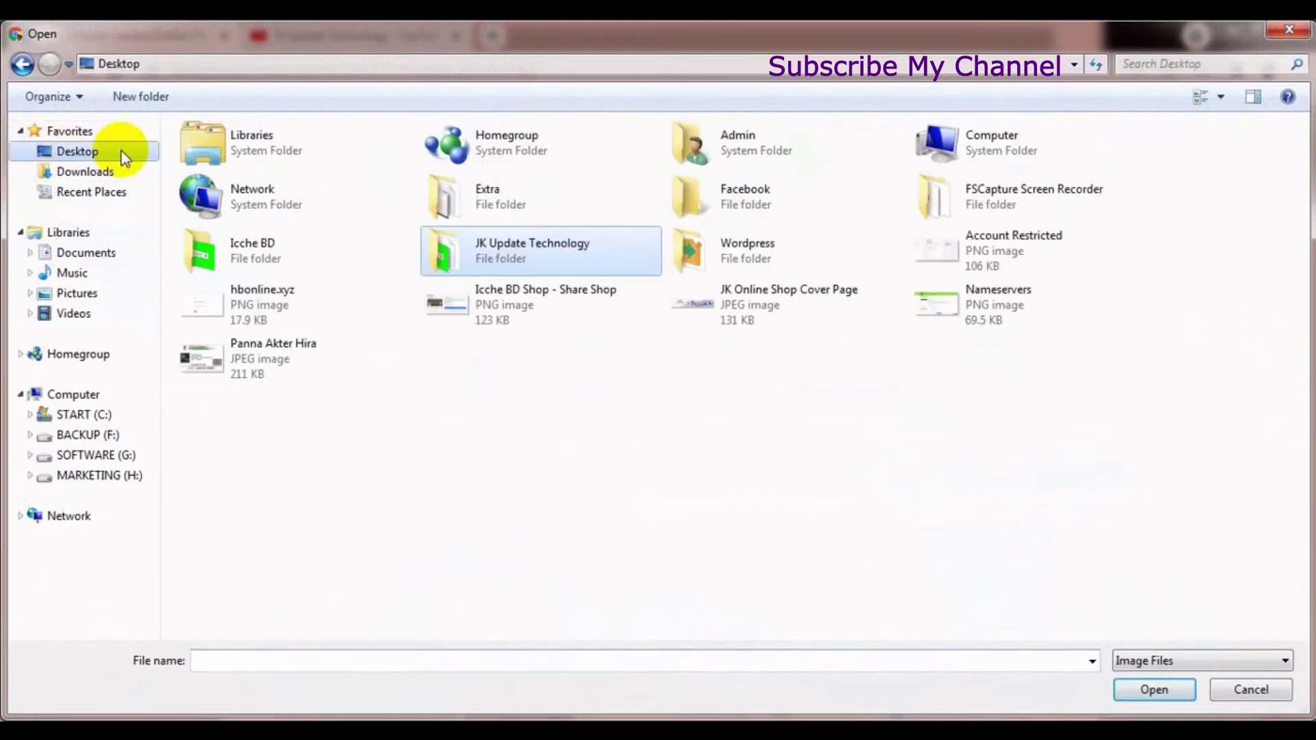
double_click(728, 214)
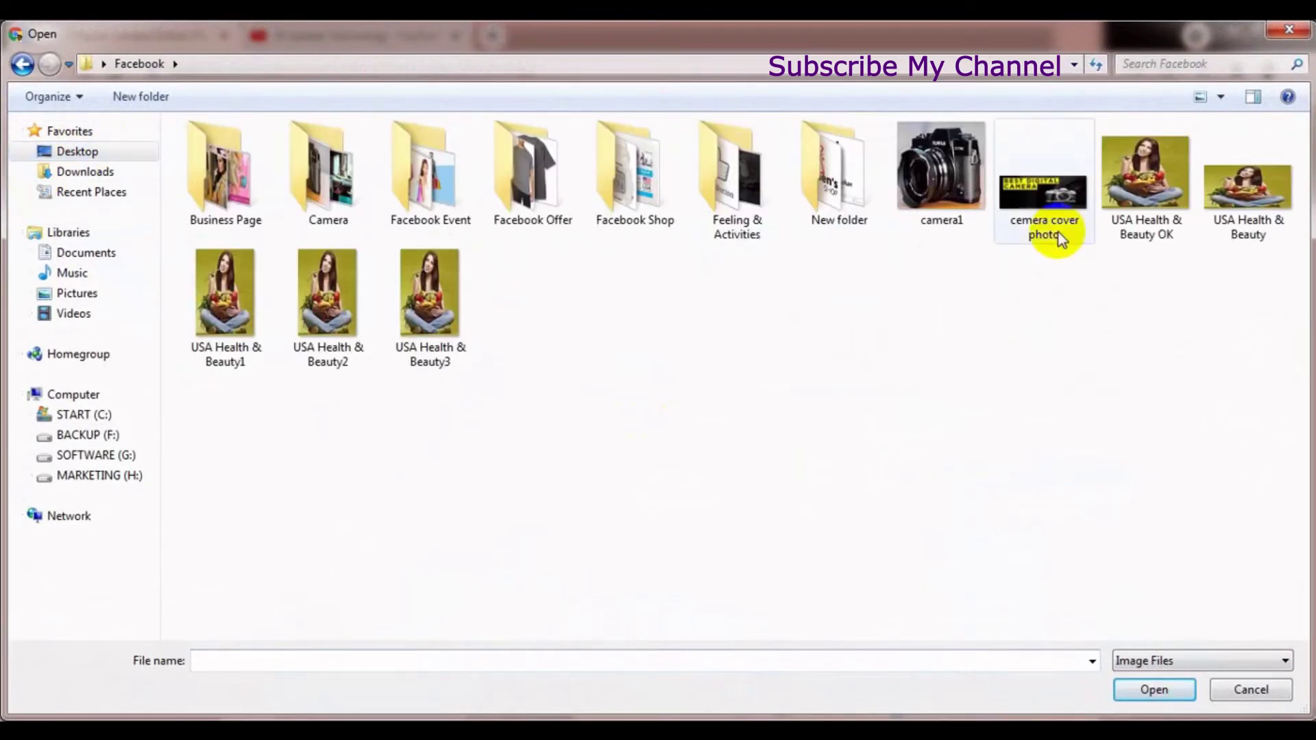
click(1041, 237)
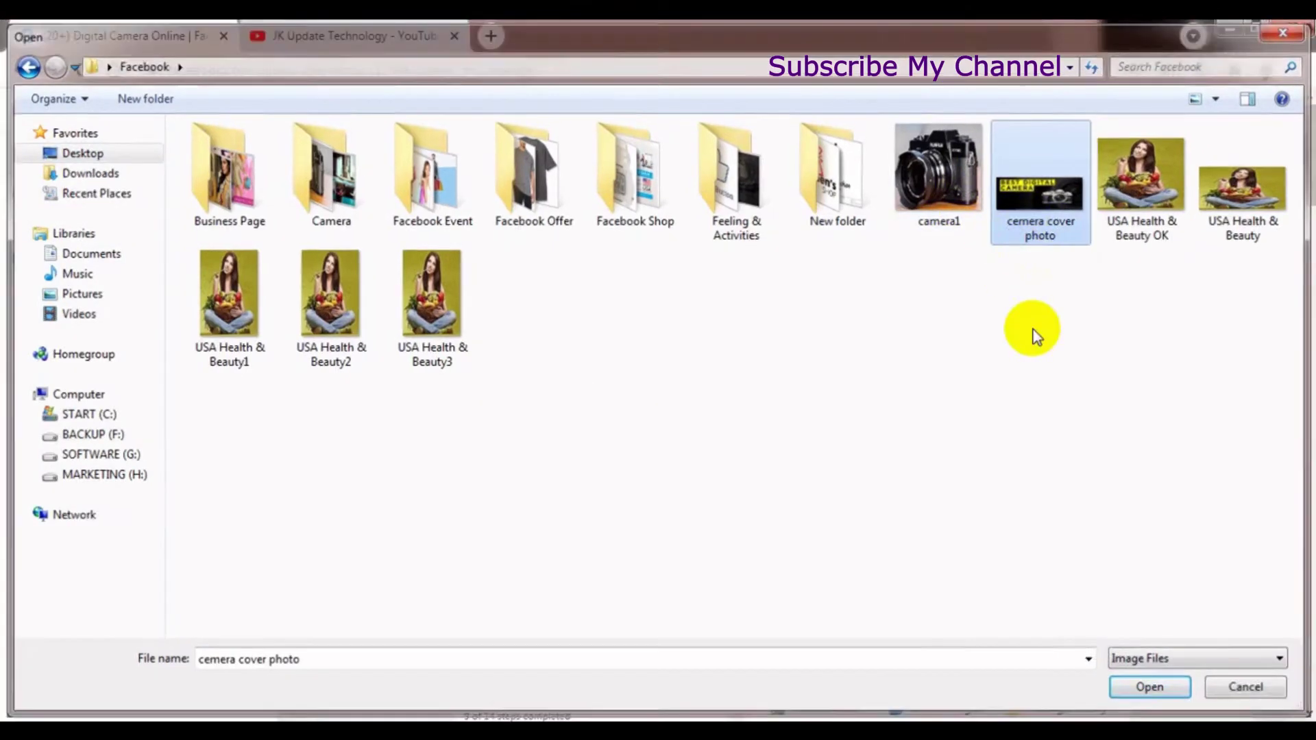
key(Return)
Reposition the uploaded image within the cover area and save the cover change.
mouse_move(658, 278)
mouse_down()
mouse_move(649, 267)
mouse_move(585, 306)
mouse_move(977, 272)
mouse_move(735, 256)
mouse_move(855, 311)
mouse_move(746, 295)
mouse_up()
mouse_move(854, 275)
mouse_down()
mouse_move(858, 261)
mouse_move(818, 295)
mouse_move(702, 256)
mouse_move(690, 285)
mouse_move(684, 231)
mouse_move(712, 279)
mouse_move(684, 236)
mouse_move(683, 332)
mouse_move(685, 206)
mouse_move(676, 335)
mouse_move(697, 222)
mouse_move(684, 278)
mouse_move(853, 220)
mouse_move(1184, 199)
mouse_up()
click(1215, 159)
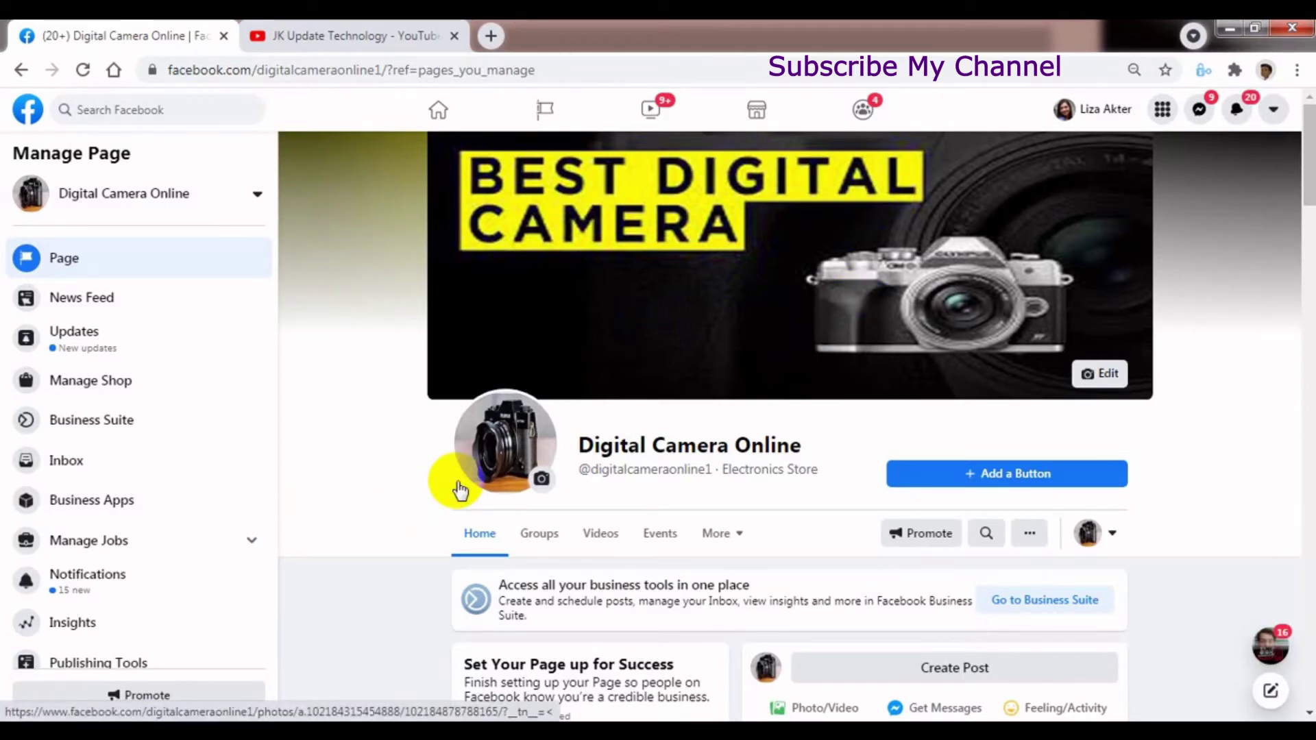
View the page's current profile photo and the earlier profile picture in the photo viewer, and return to the page.
click(543, 481)
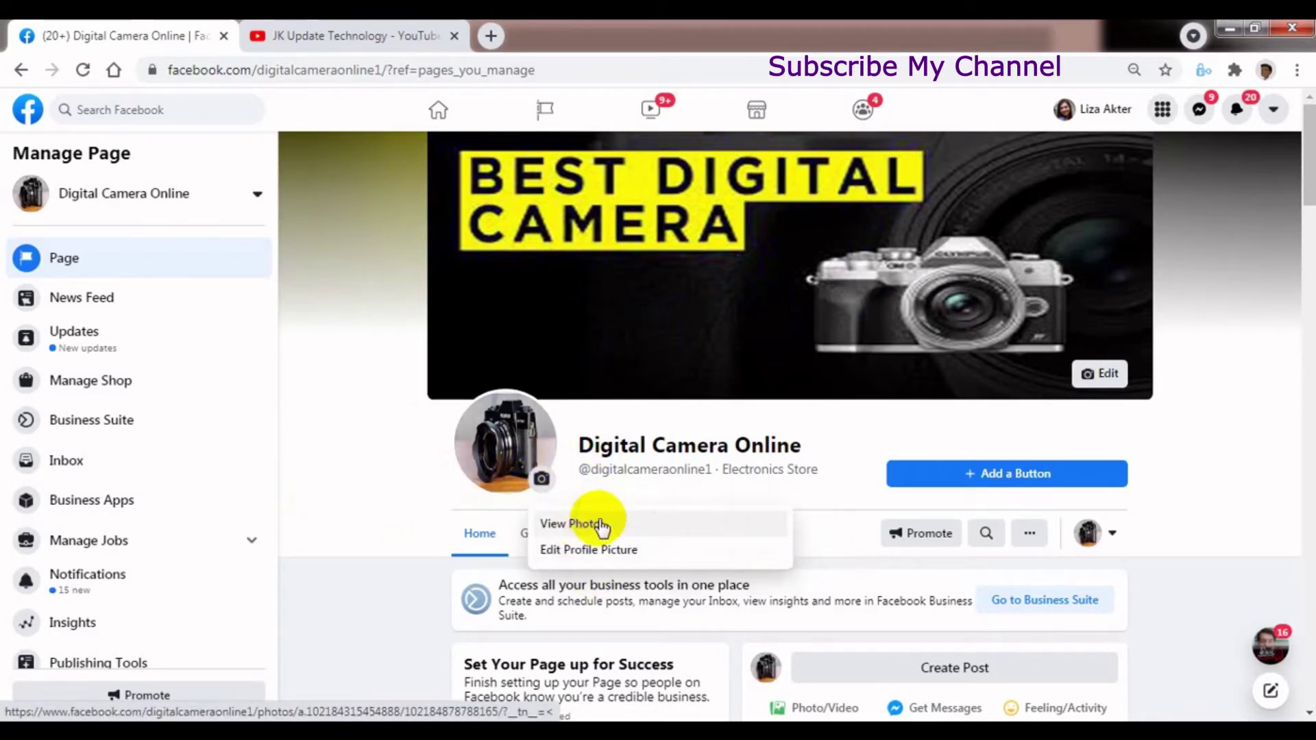
click(571, 525)
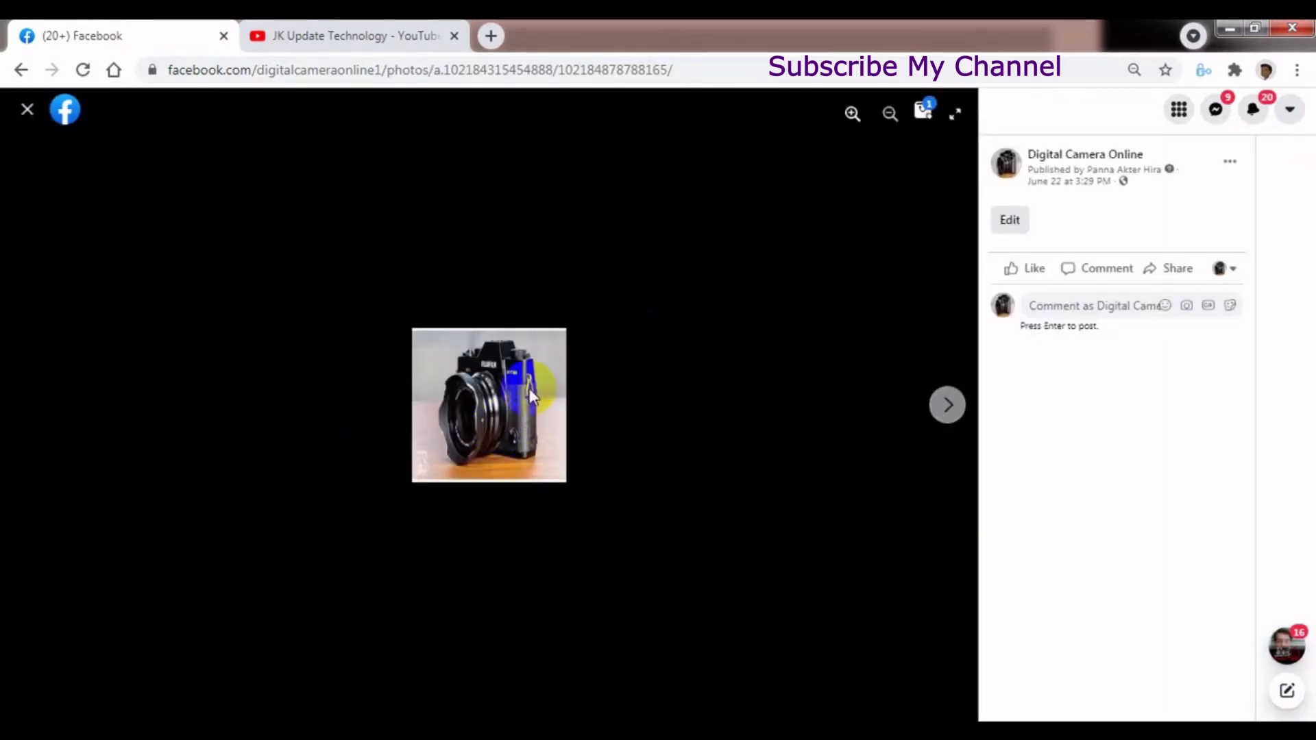
click(947, 406)
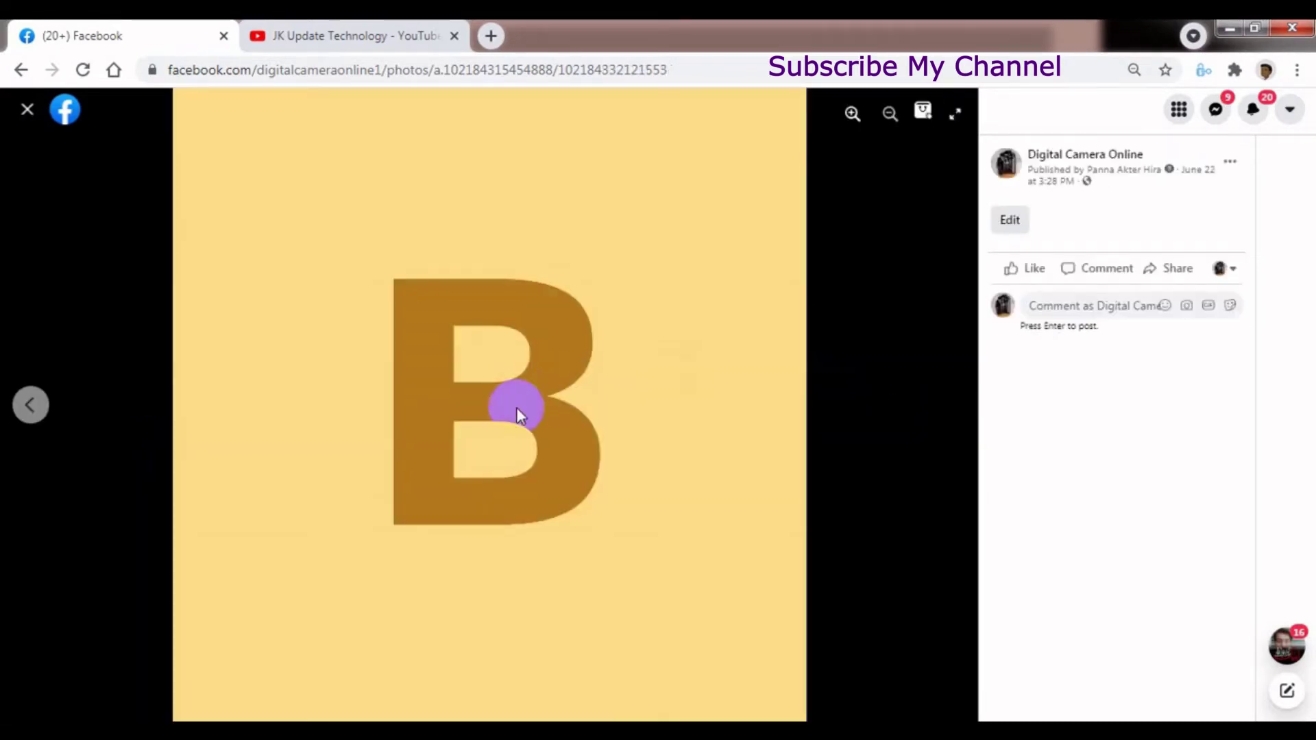
click(517, 376)
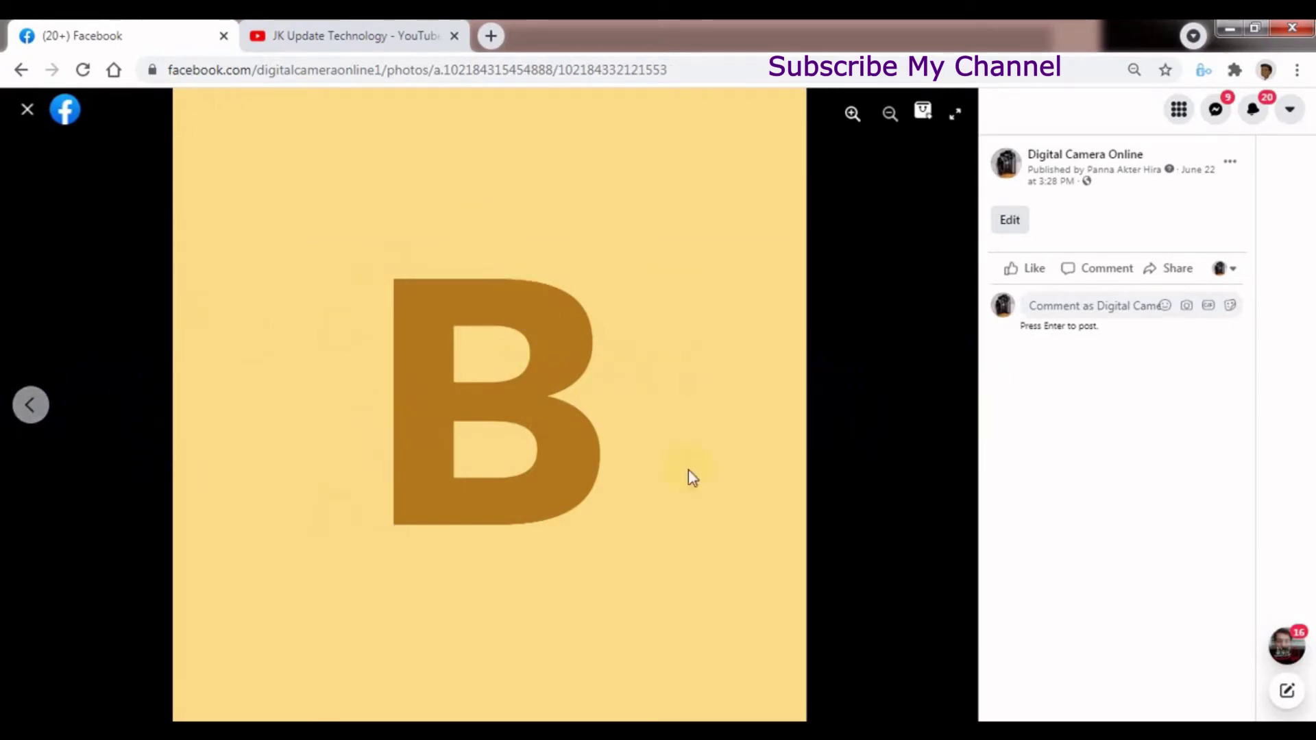
click(420, 508)
click(423, 430)
click(501, 369)
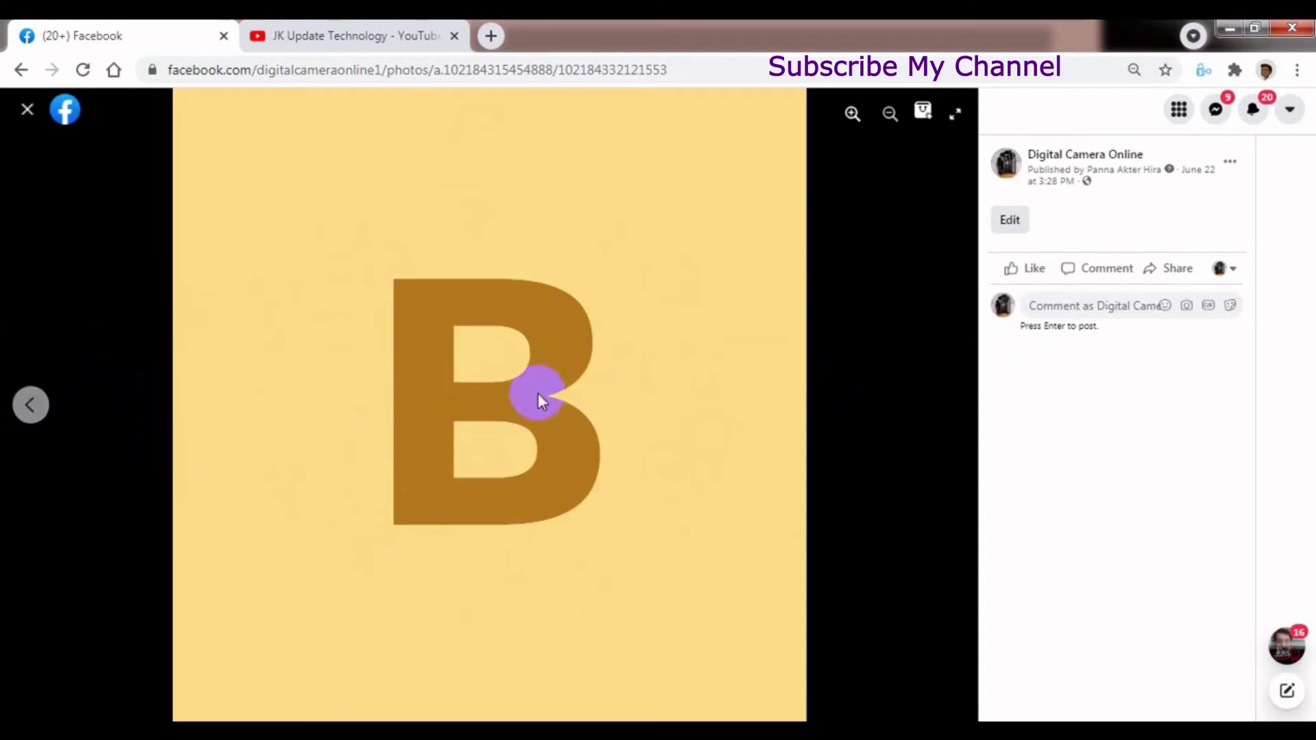
click(31, 404)
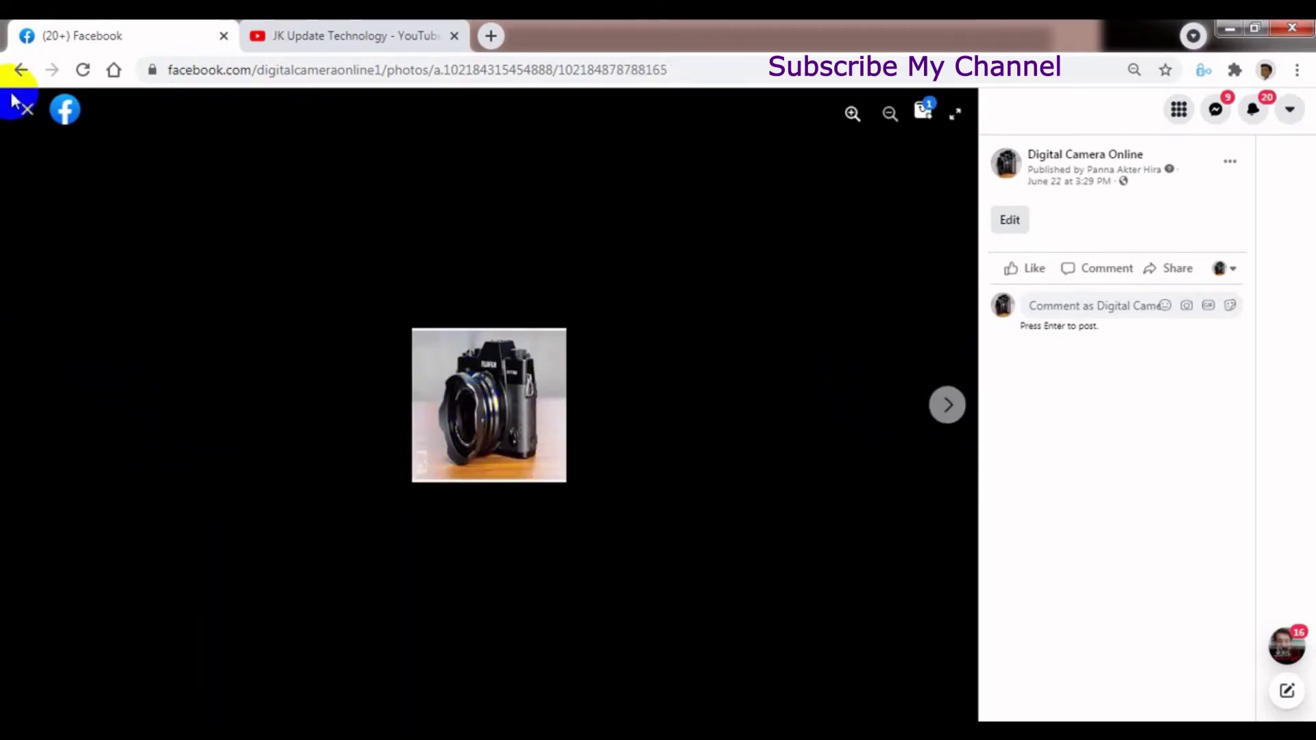
click(25, 110)
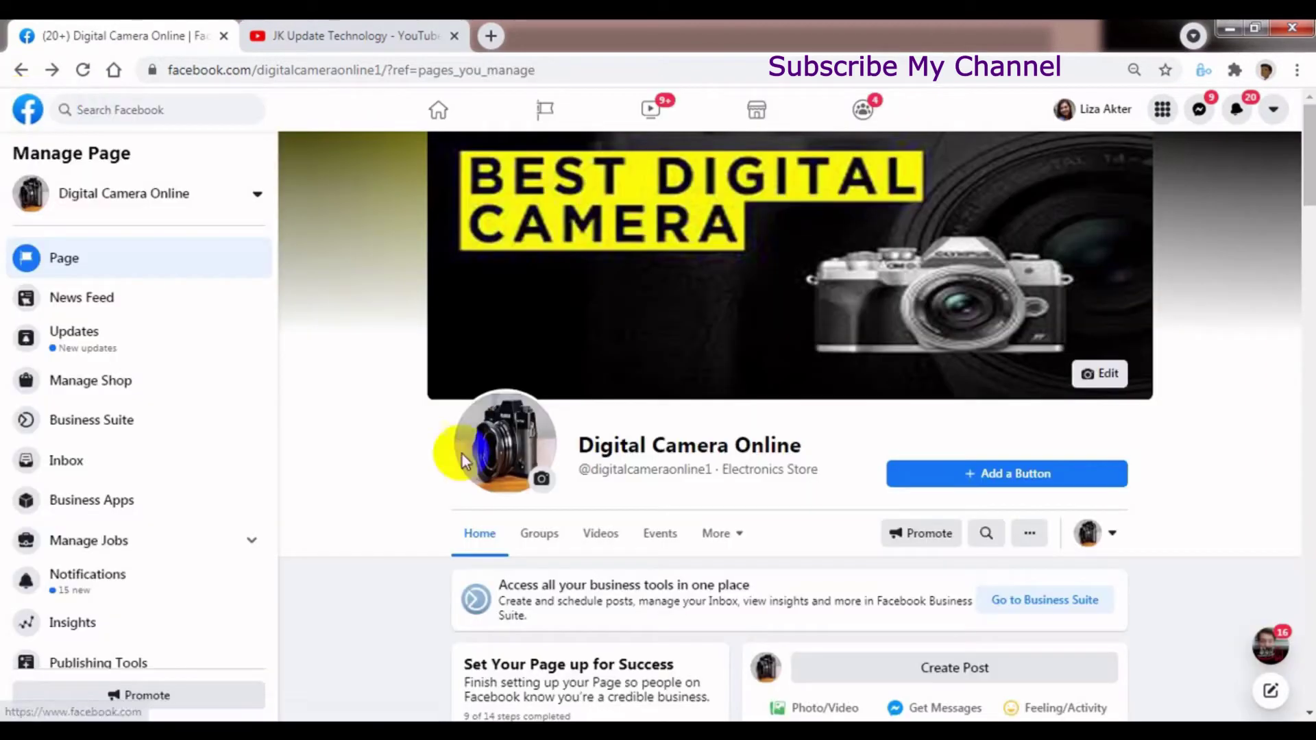
Upload the image "camera1" from the Facebook folder as the page's new profile picture.
click(541, 479)
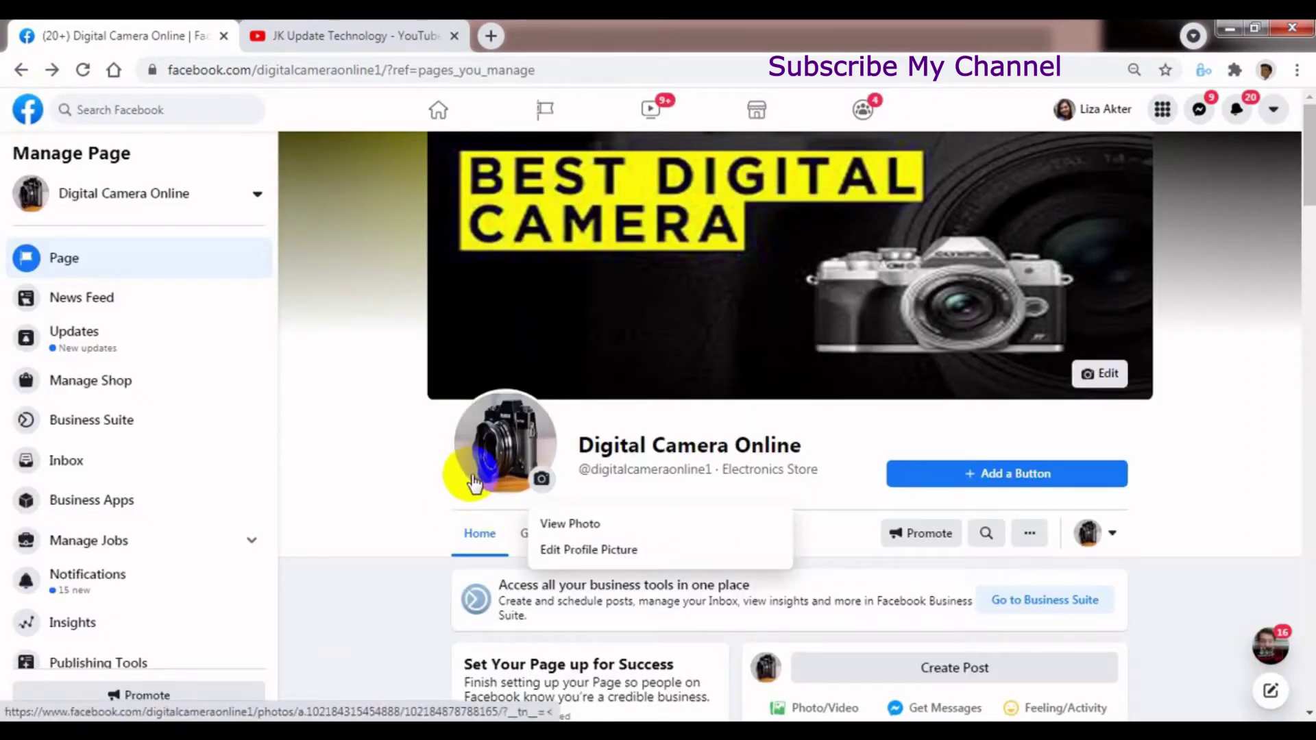
click(587, 566)
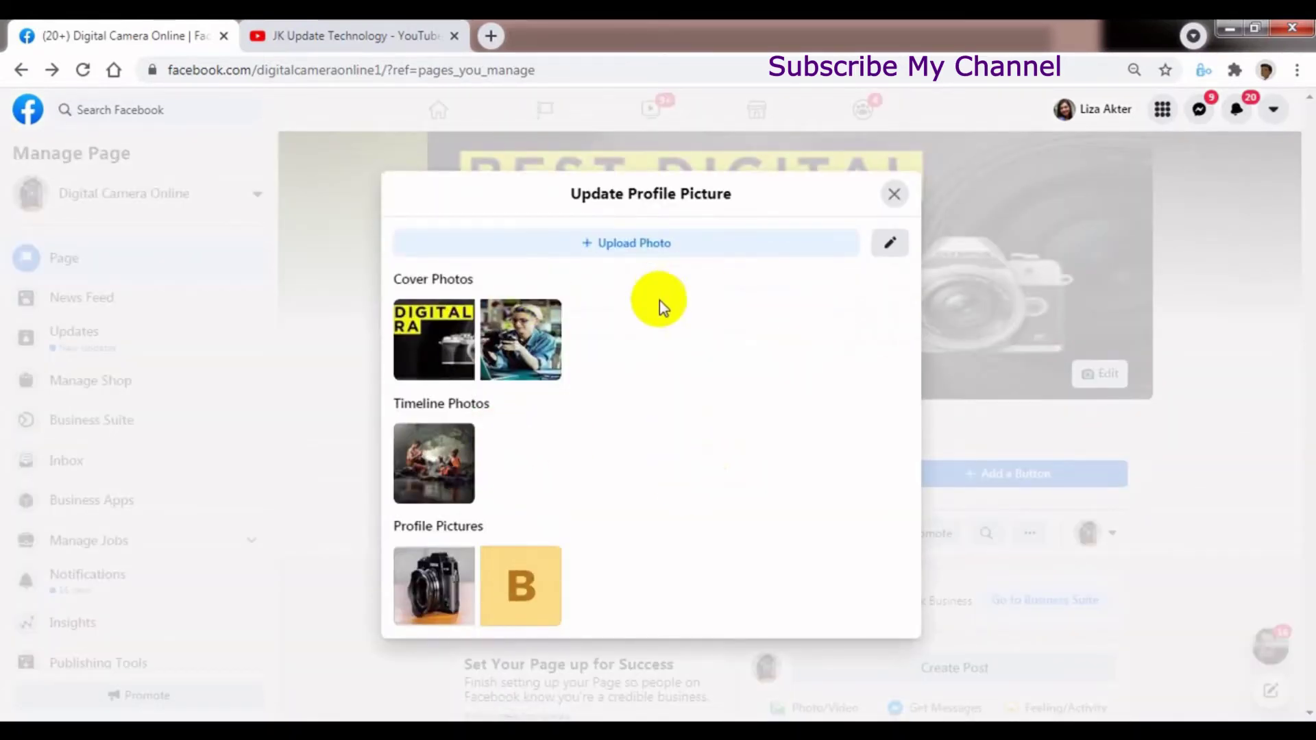
click(625, 246)
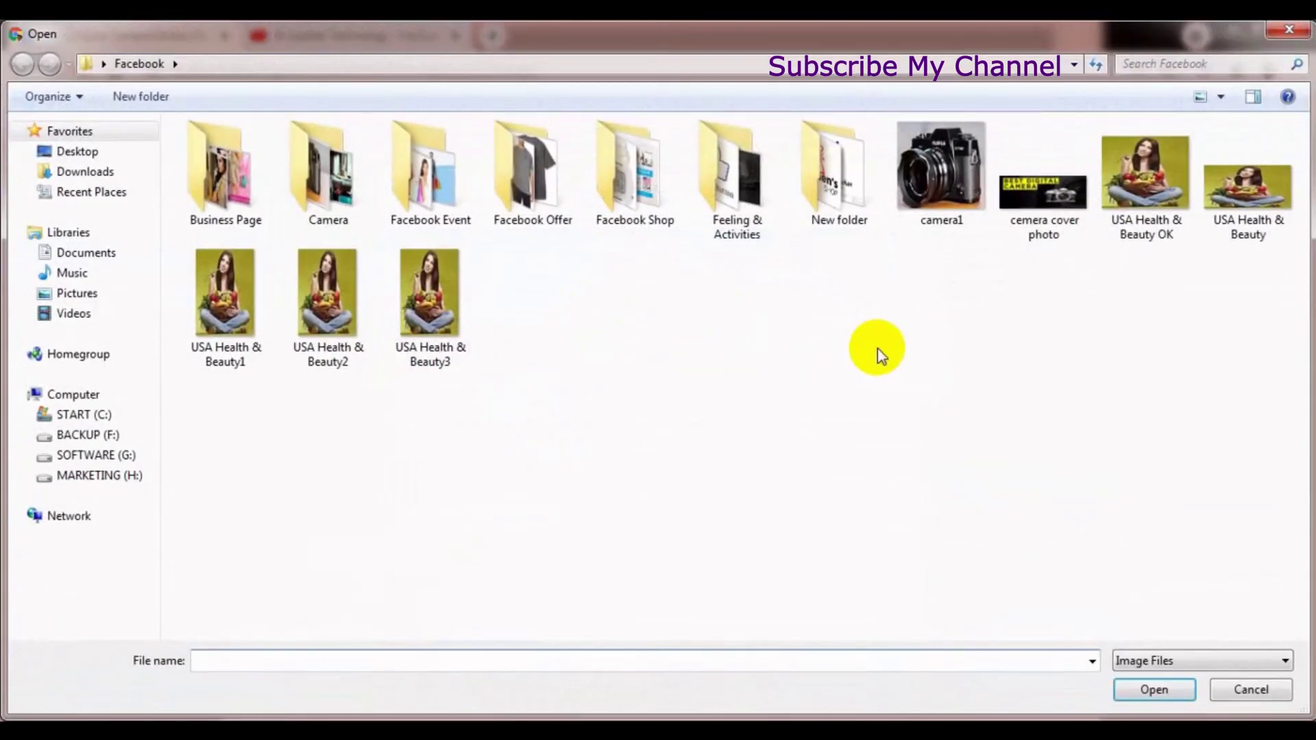
click(938, 201)
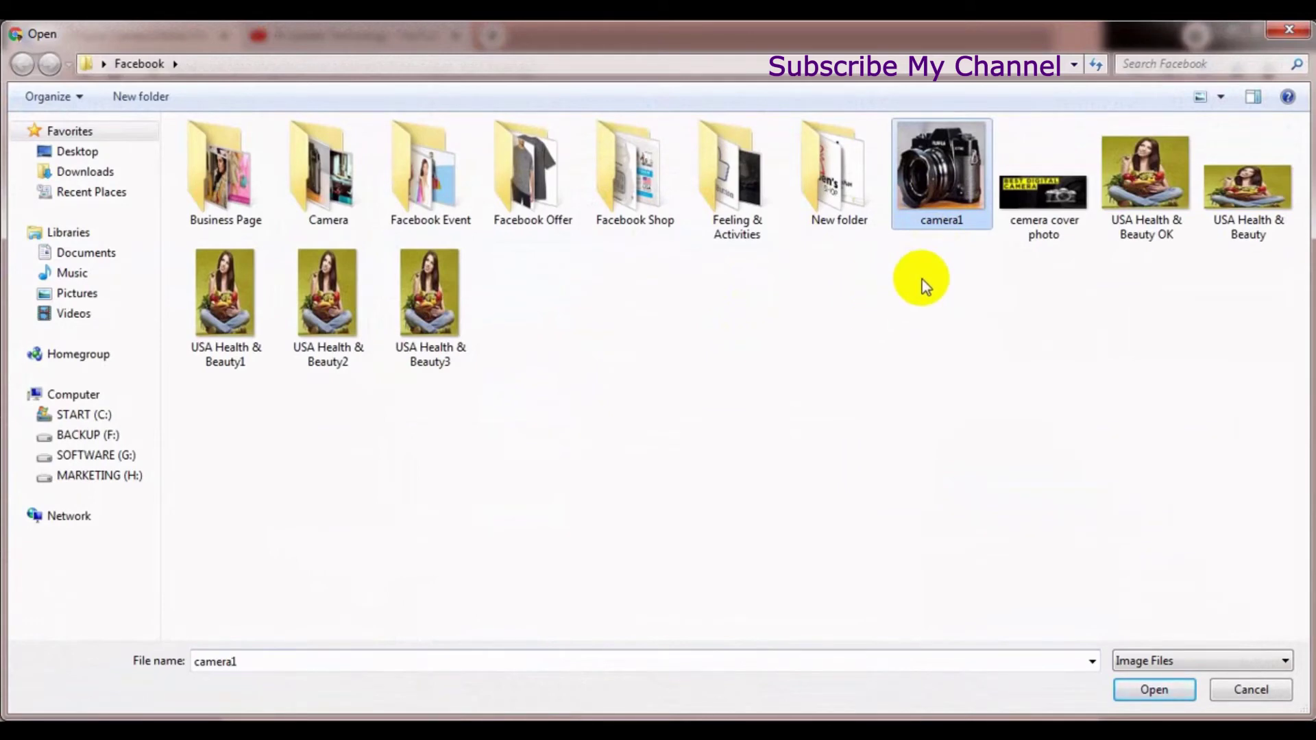
key(Return)
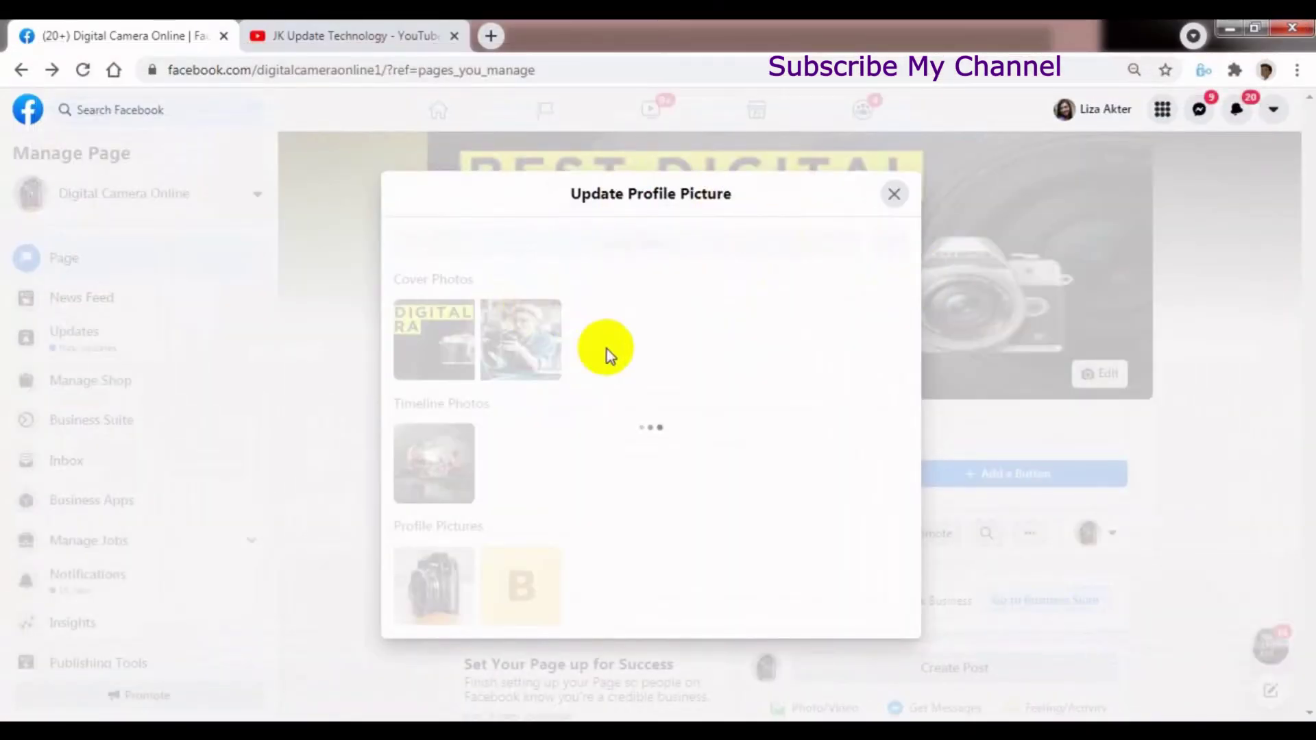
Adjust the zoom and position of the uploaded profile picture so the whole camera fits in the circular crop.
drag(627, 439, 611, 479)
drag(505, 606, 622, 607)
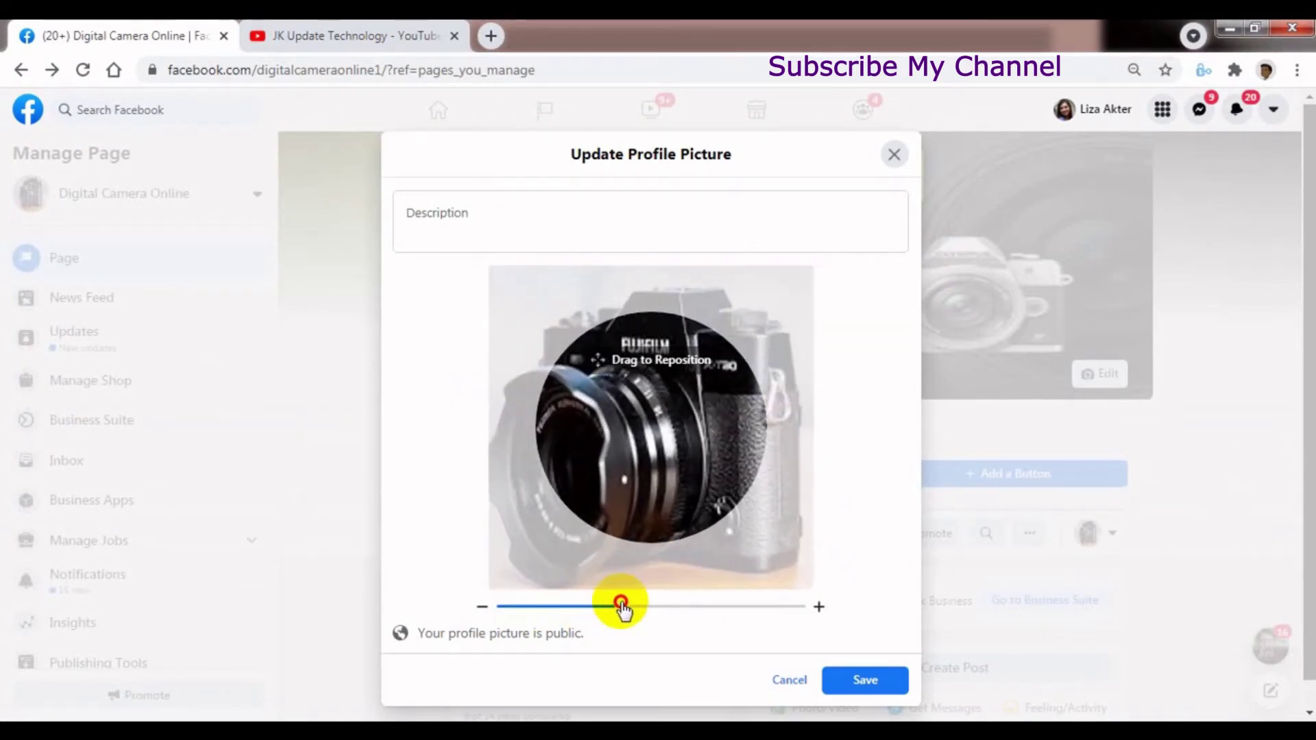
drag(656, 523, 634, 374)
drag(626, 603, 473, 597)
drag(645, 486, 558, 441)
drag(508, 609, 521, 607)
drag(578, 543, 583, 480)
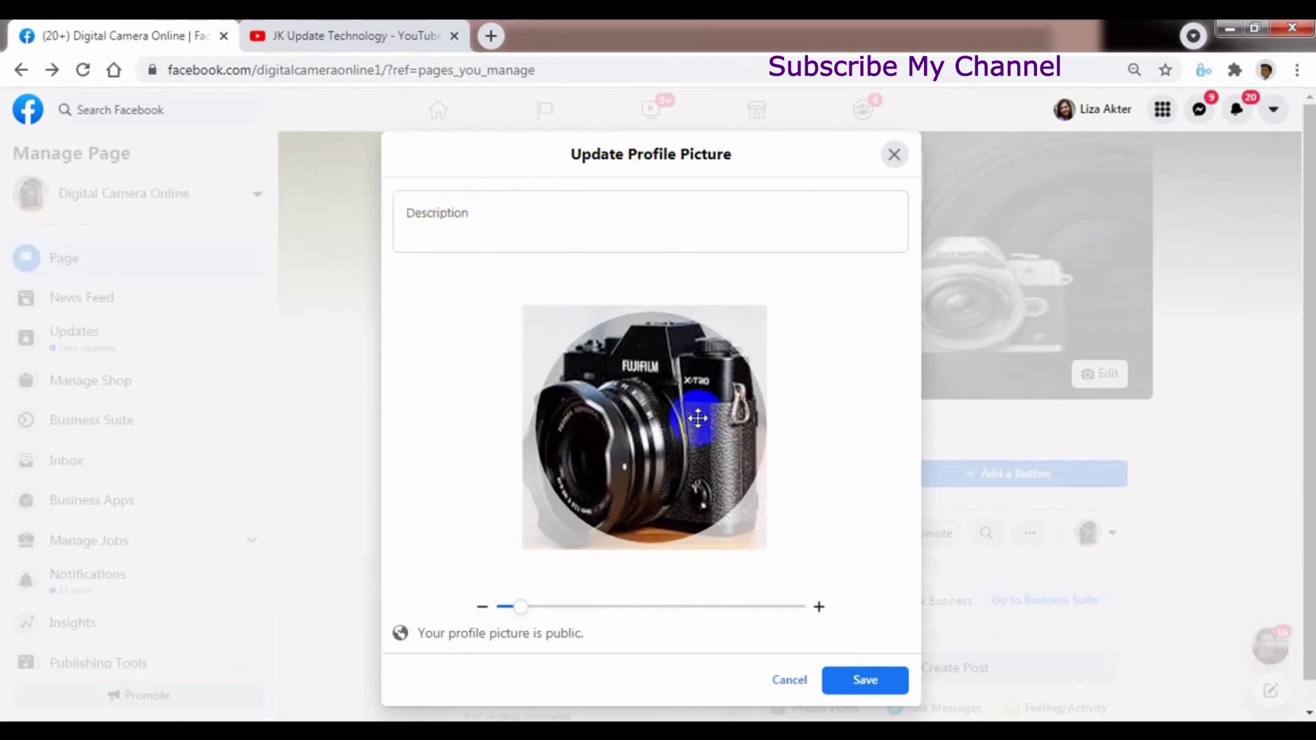
drag(705, 515, 541, 473)
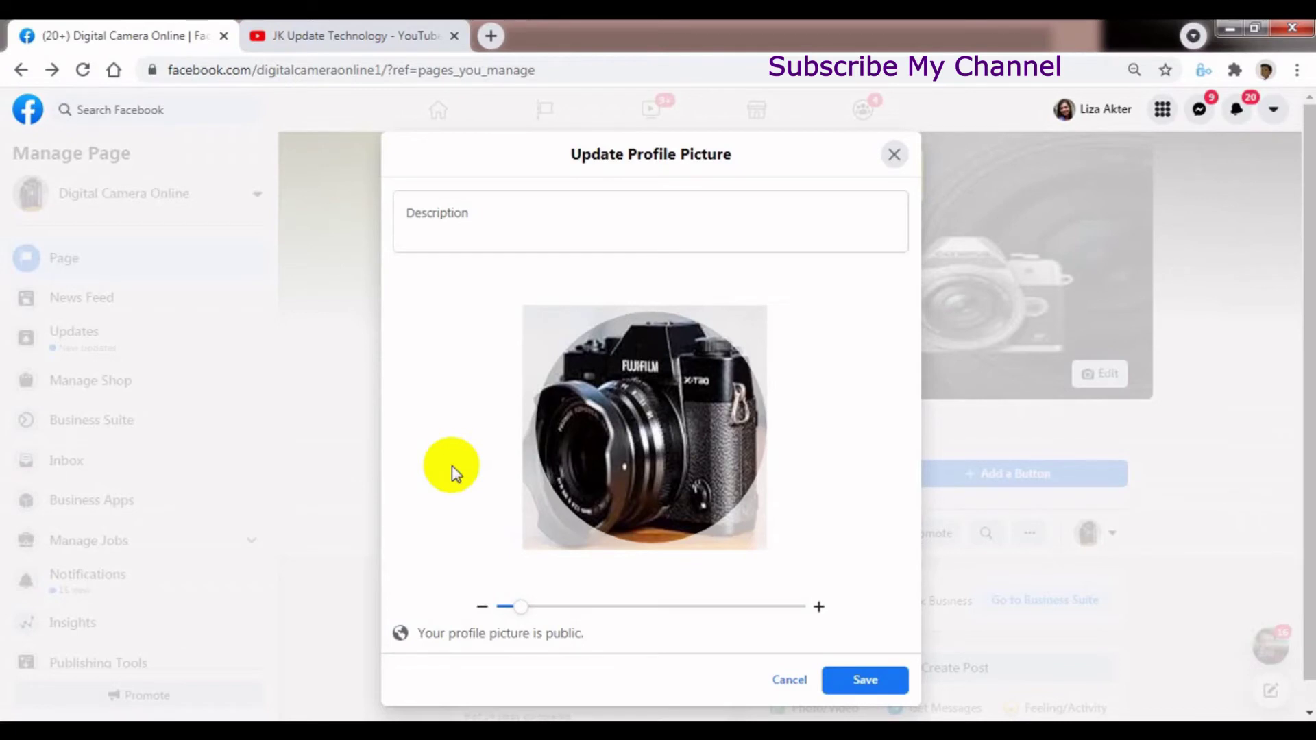
drag(726, 421, 725, 422)
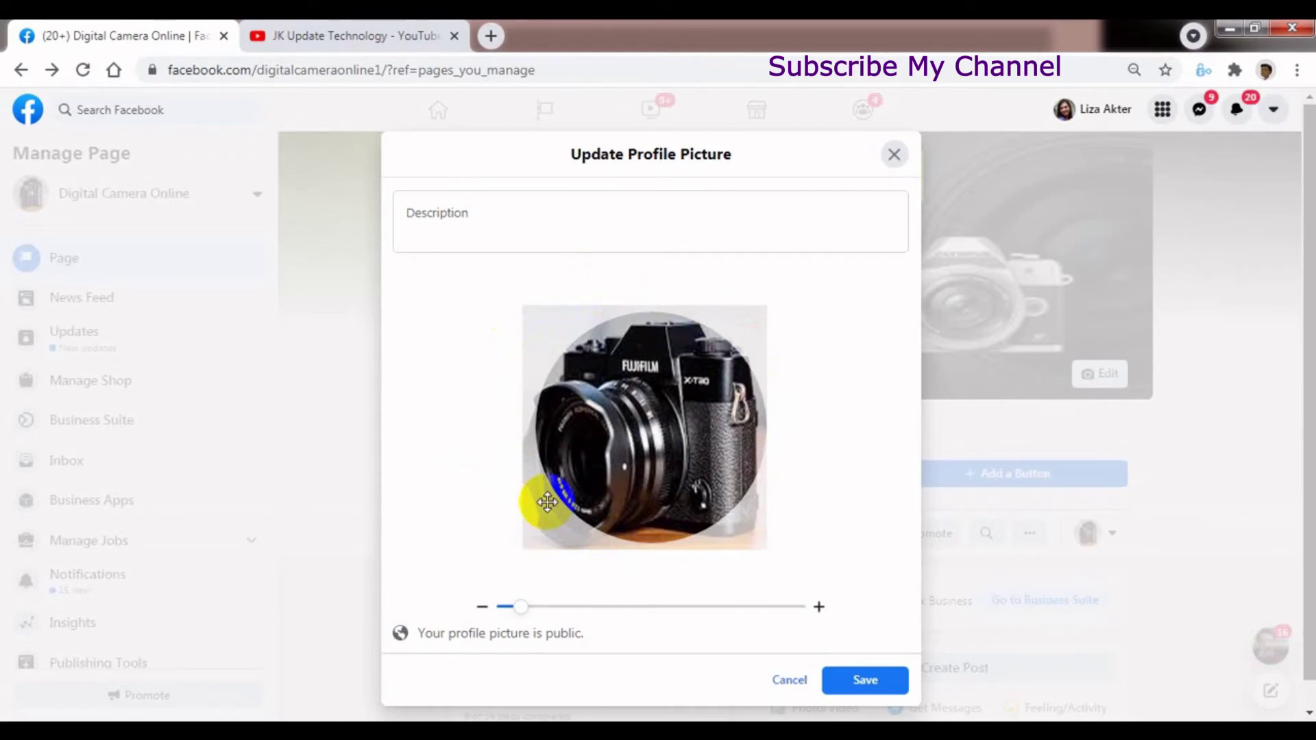
Enter the profile picture description "best digital camera kjhkjkjh kjhk kjh kjhj jh ghjghj jghj".
click(485, 235)
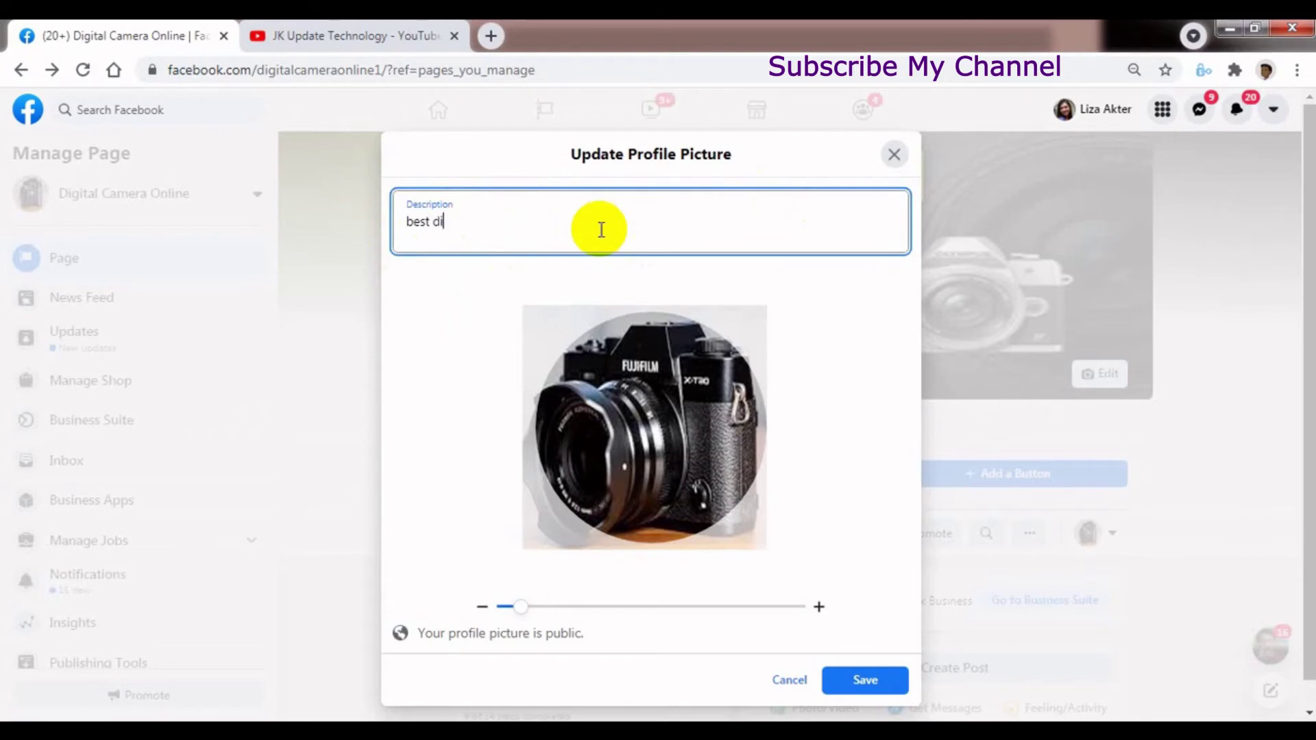
text(gital camera kjhkj)
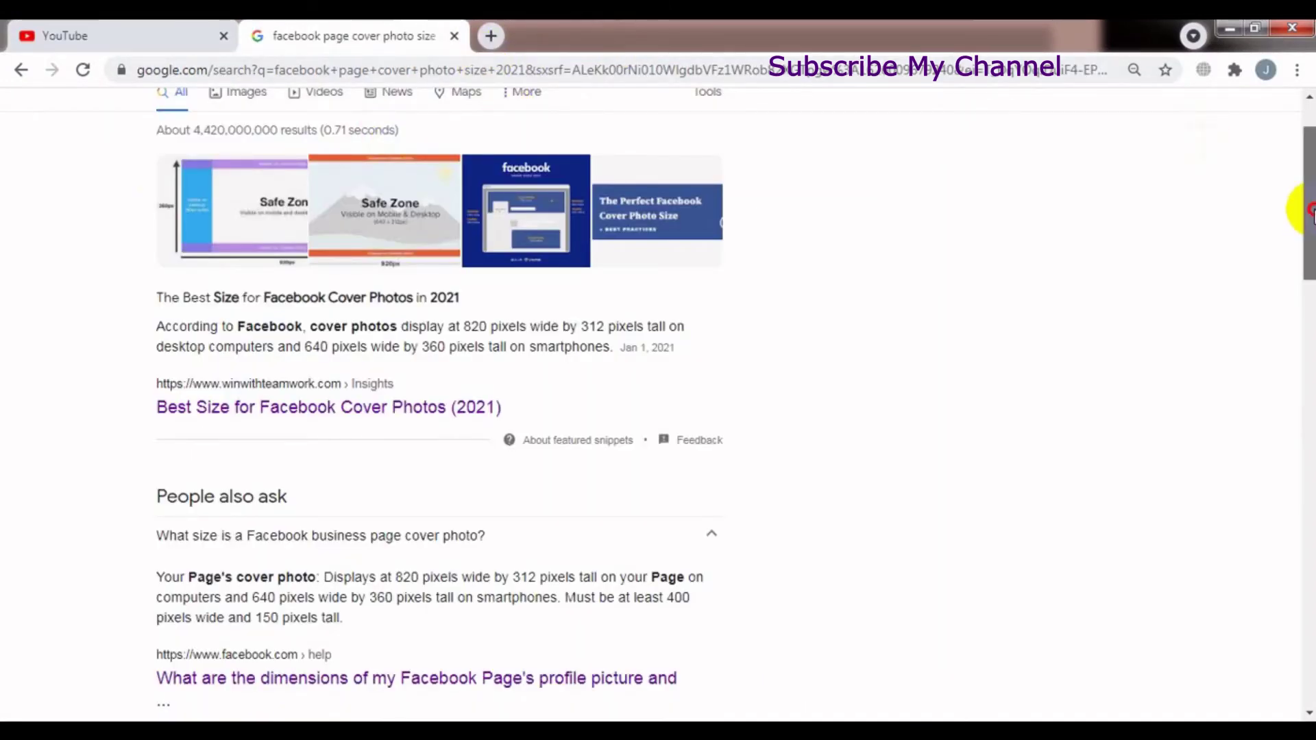
Search Google for "best digital camera" in a new browser tab.
scroll(1310, 212, up, 2)
click(500, 30)
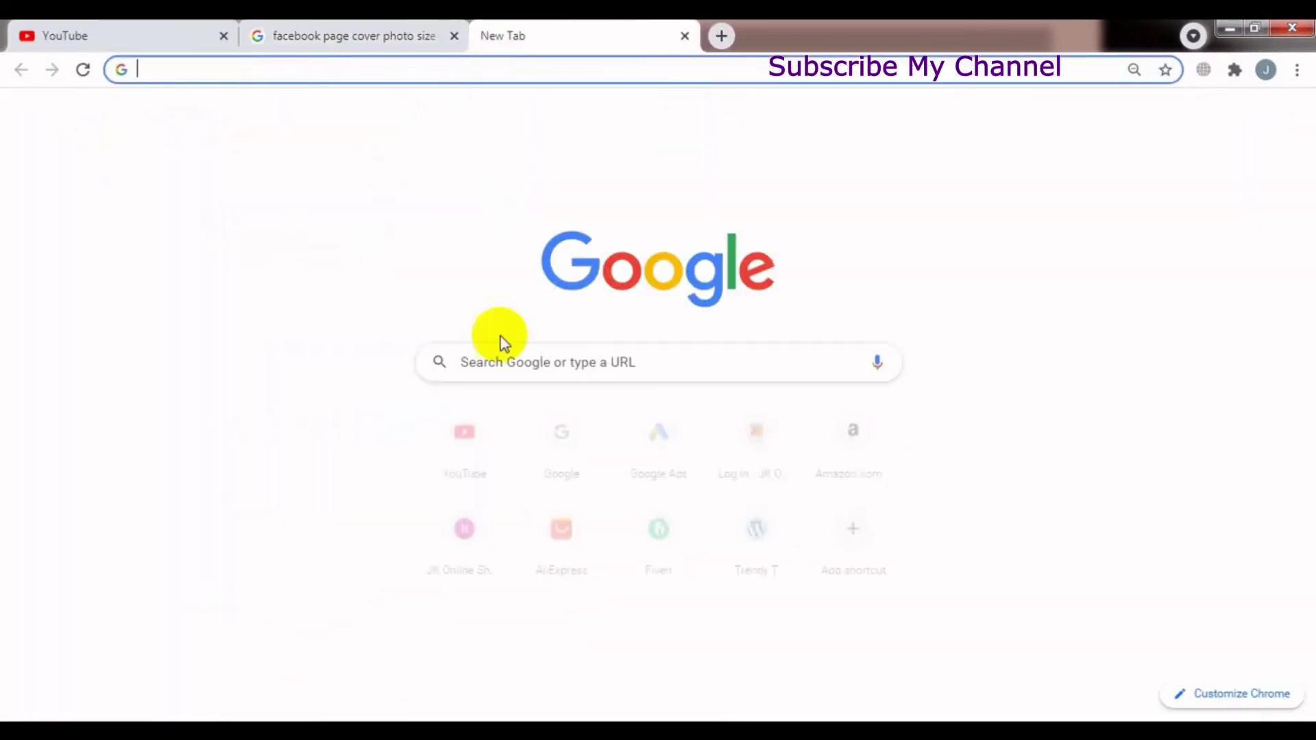
click(523, 356)
text(best digital camera cover photo)
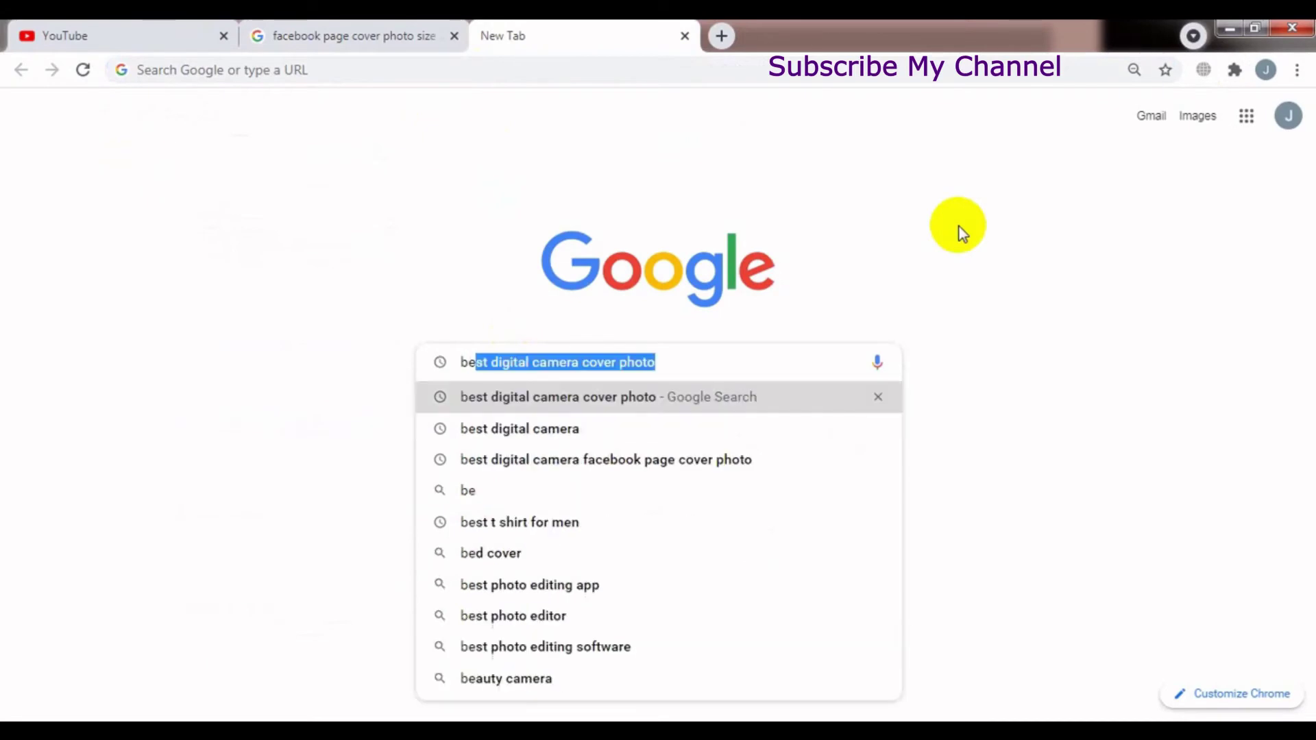
key(Right)
key(BackSpace)
key(BackSpace)
key(BackSpace)
key(BackSpace)
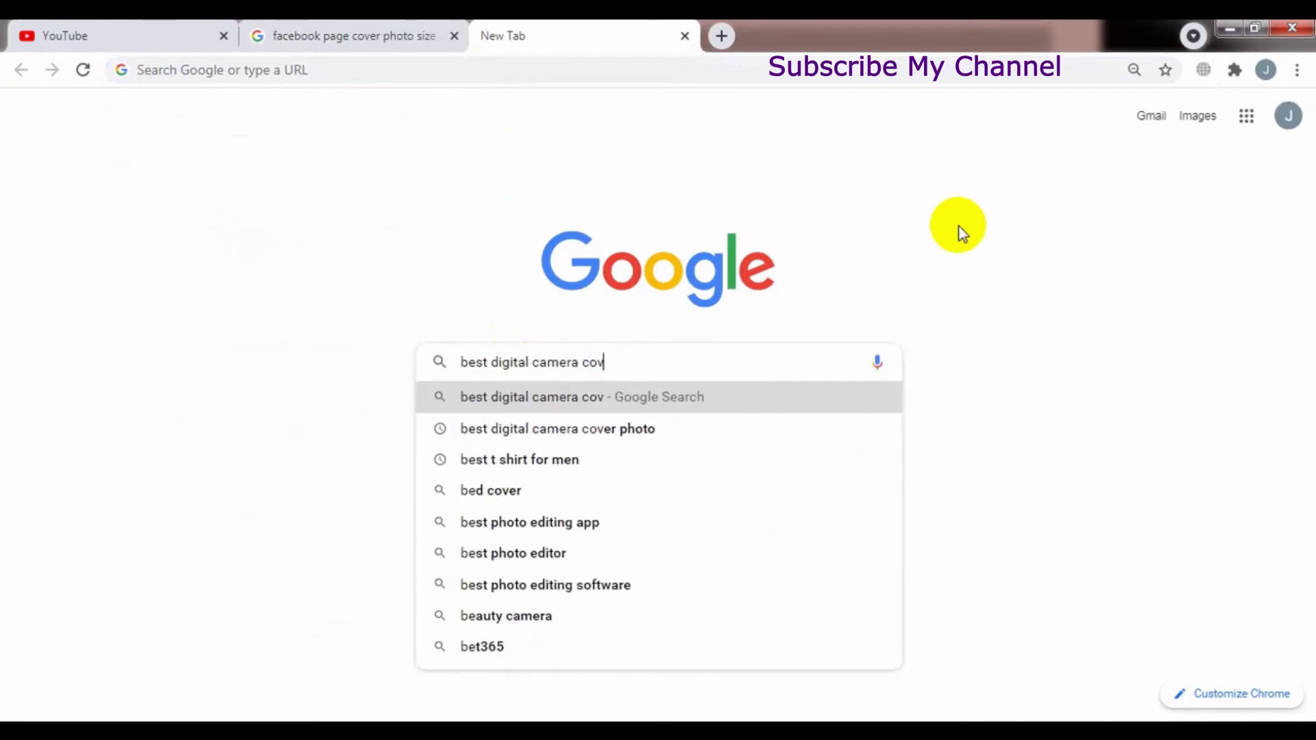
key(BackSpace)
key(BackSpace)
key(BackSpace)
key(Return)
Show the image results for the search and look at the digital camera pictures.
click(359, 289)
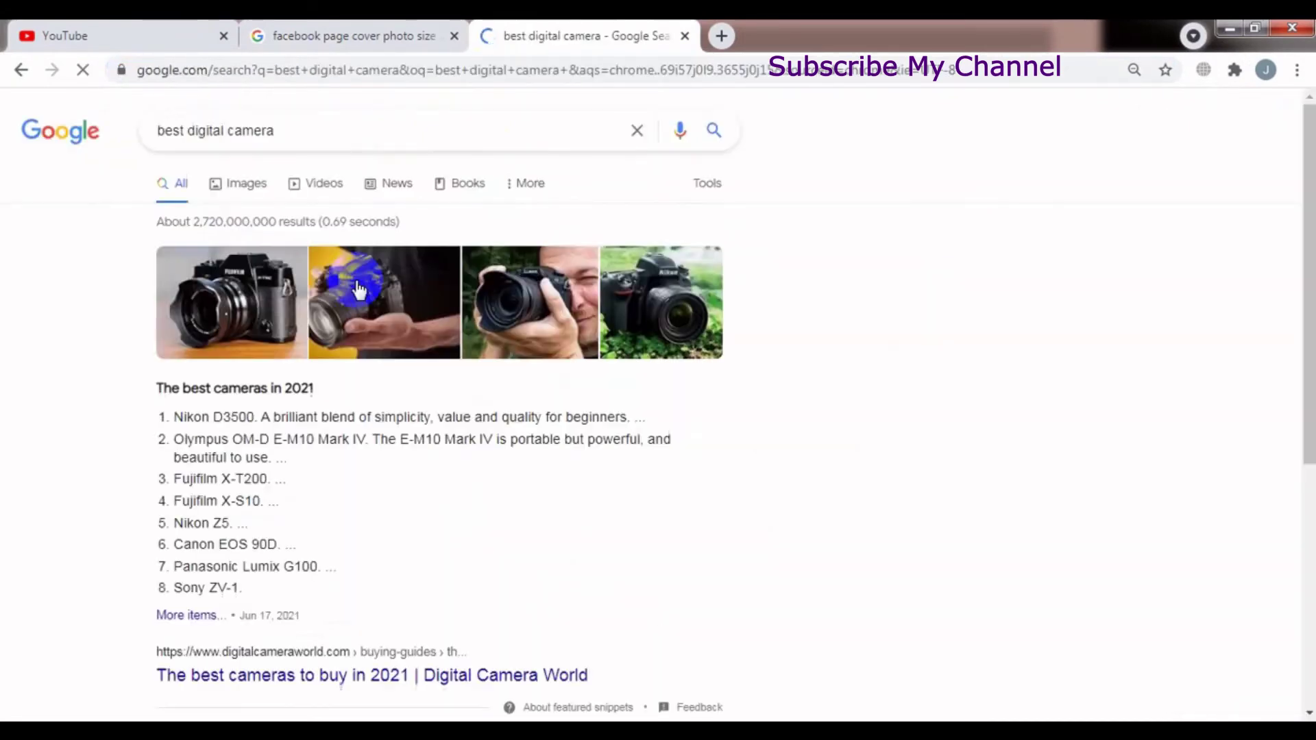
click(224, 181)
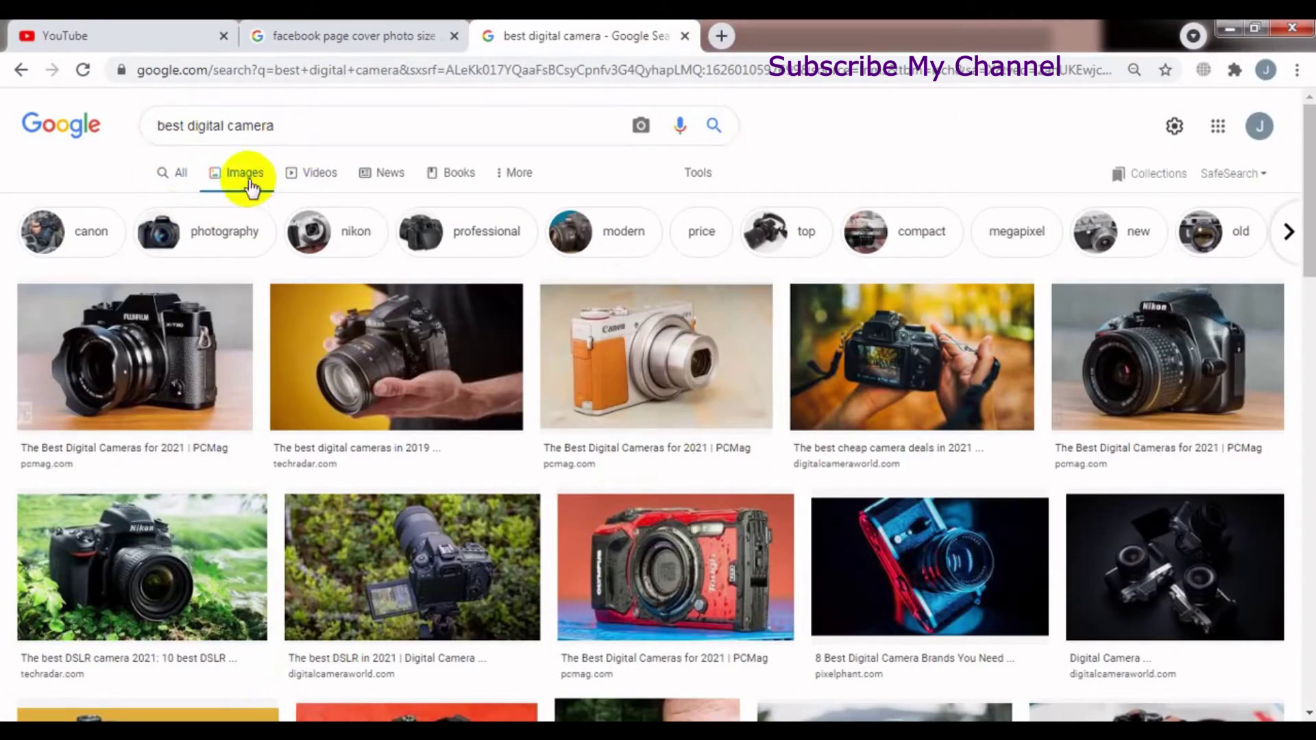
click(297, 372)
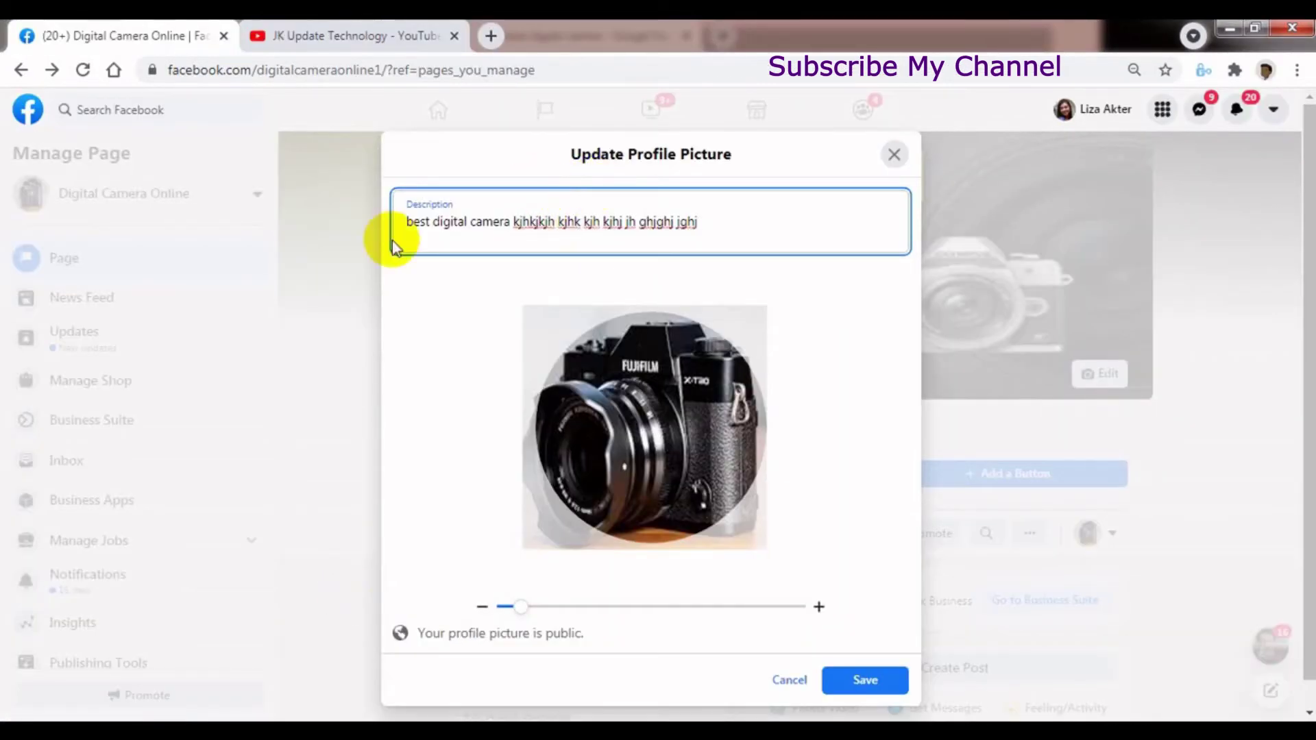
Return to the Facebook page, check the description text, and save the new profile picture.
drag(426, 221, 500, 221)
drag(610, 221, 704, 220)
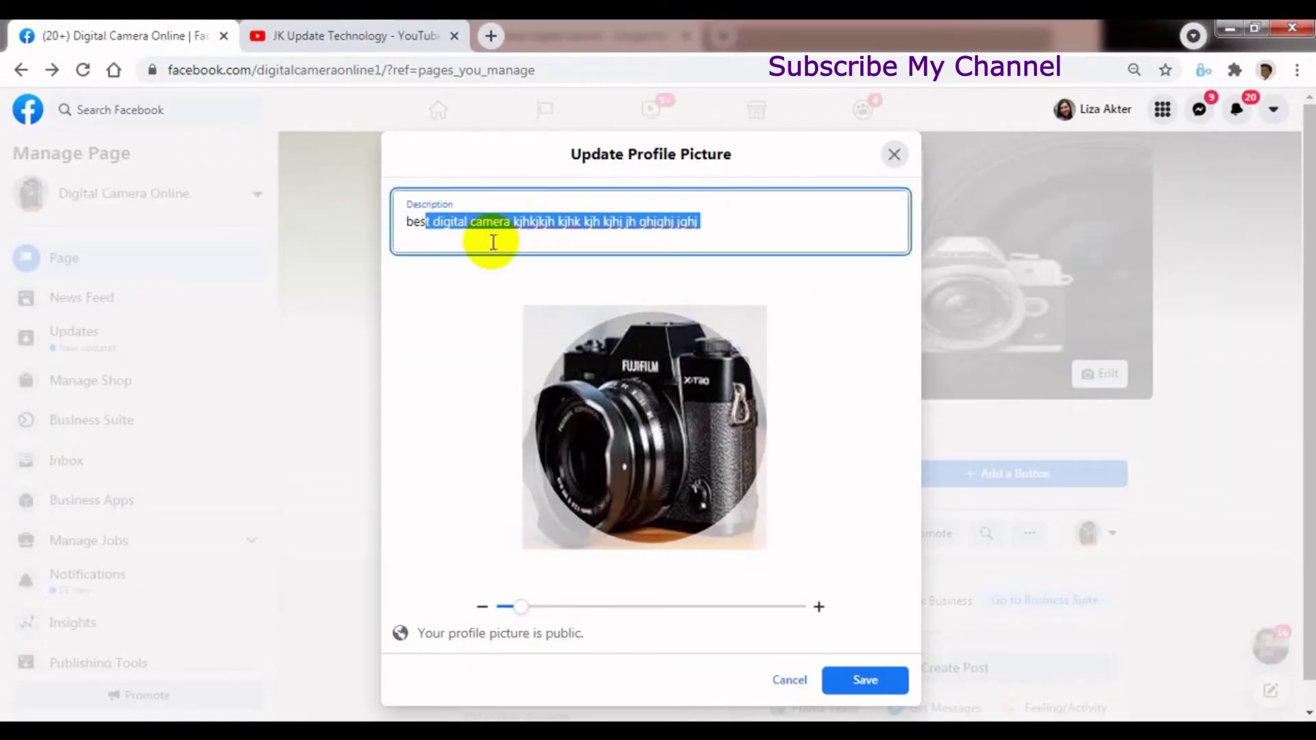
click(742, 218)
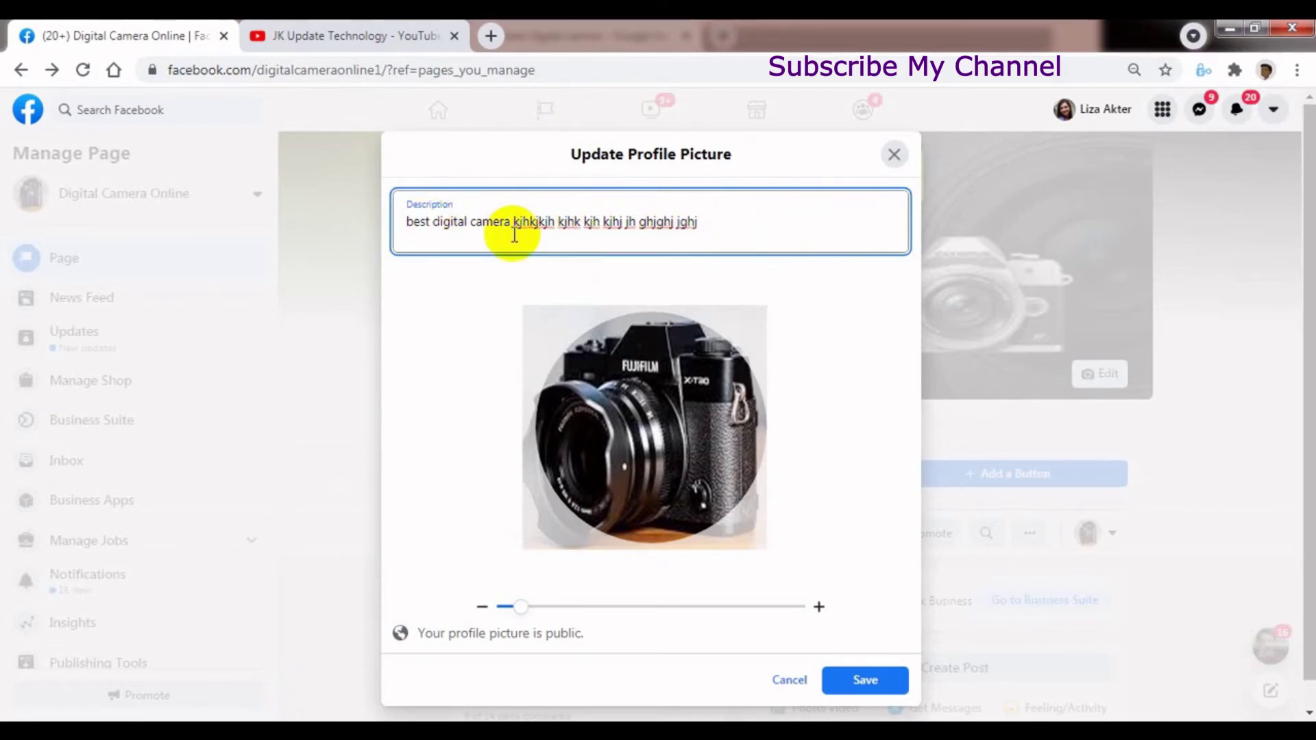
click(581, 400)
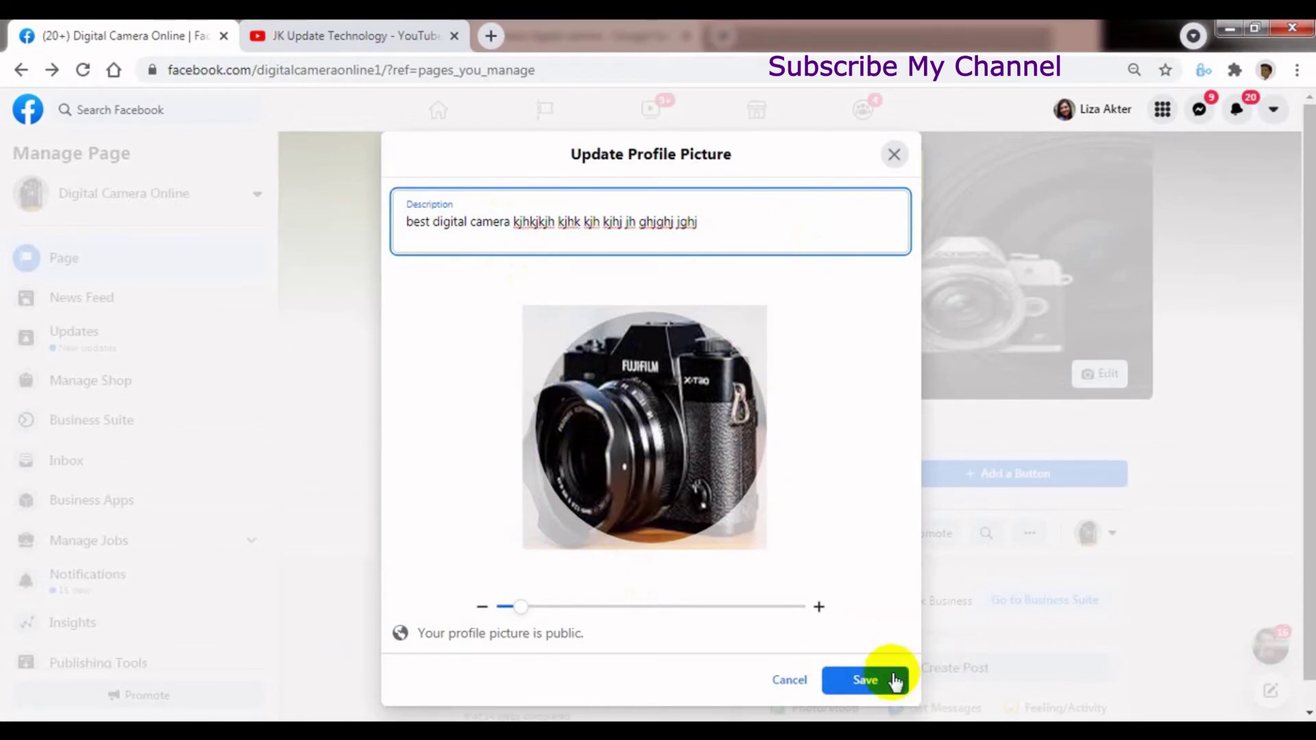
click(865, 677)
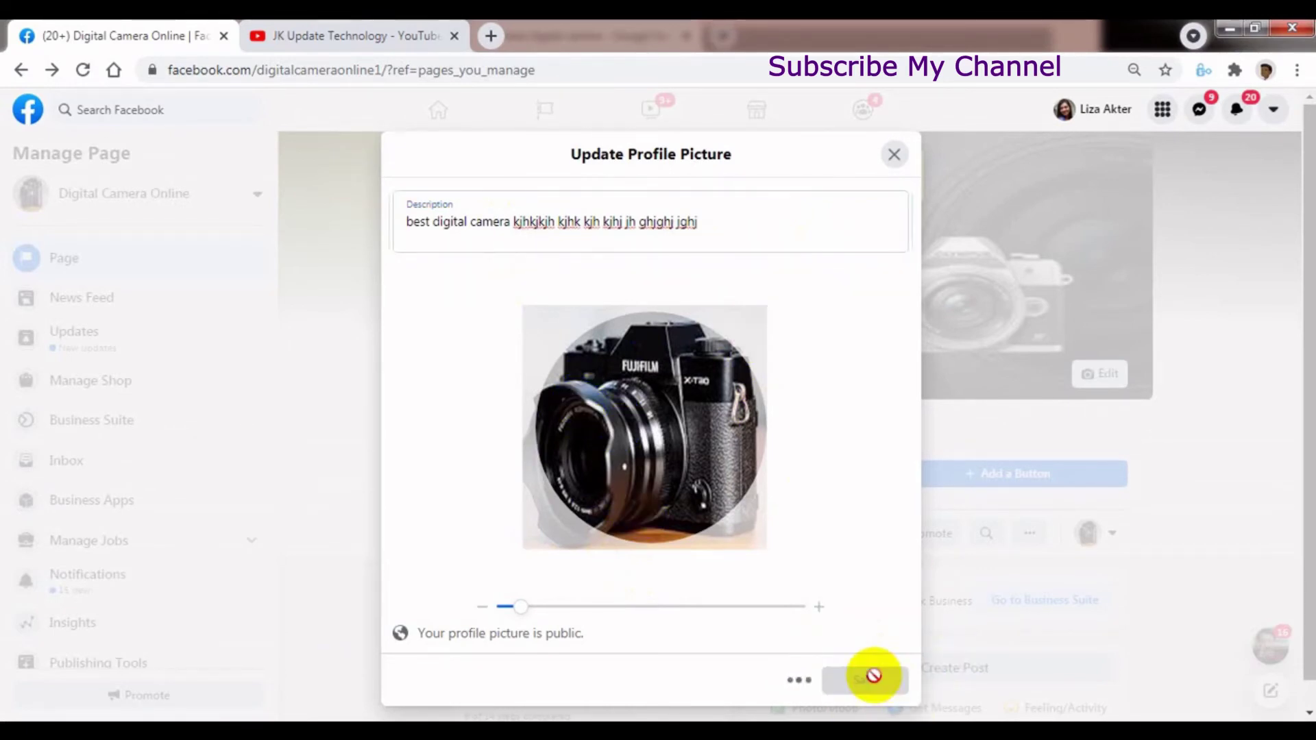
click(723, 495)
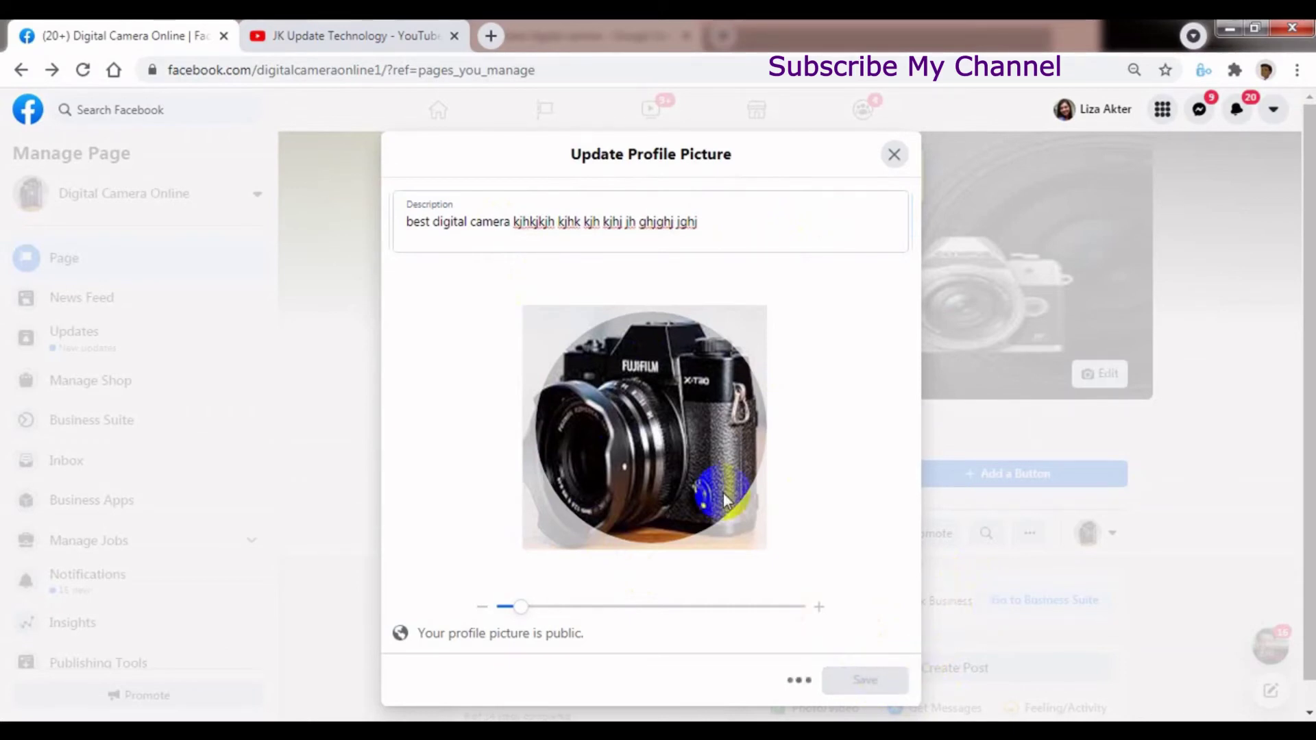
click(628, 523)
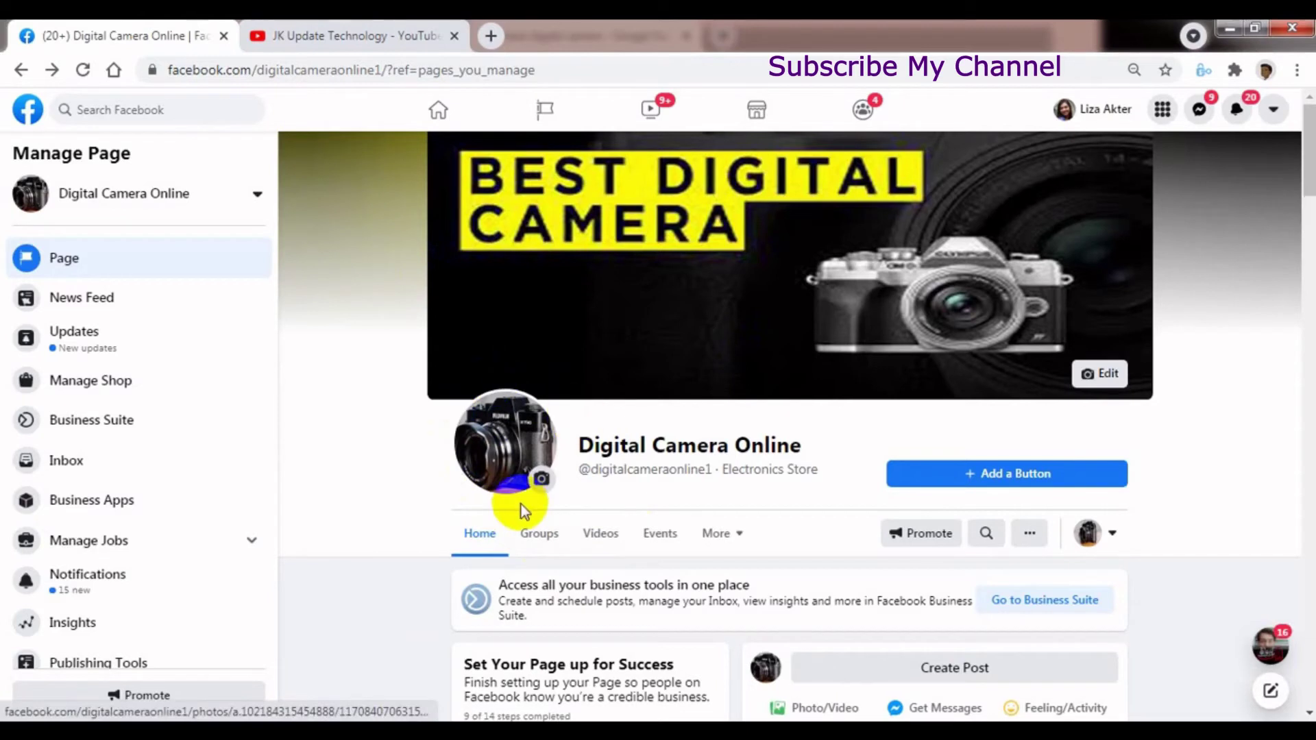
Check the profile picture and cover photo on the page, and view the cover photo's editing options.
click(642, 343)
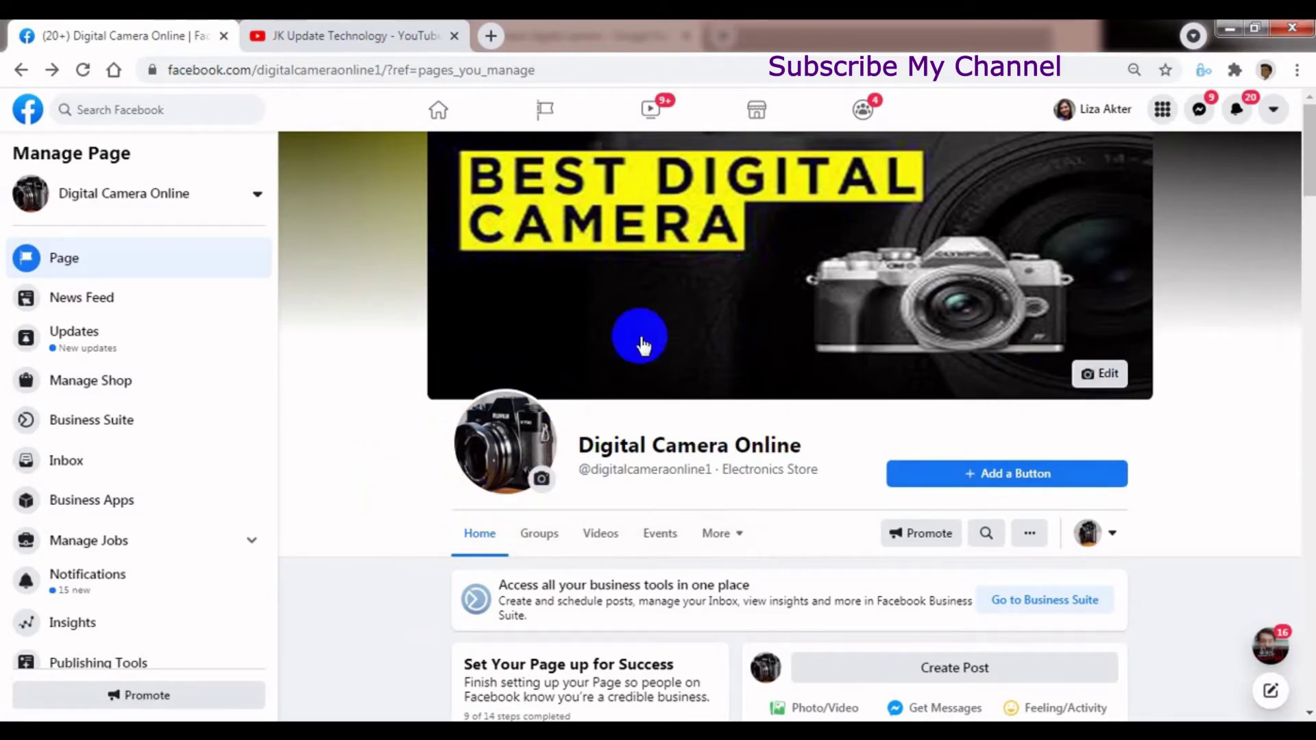
click(476, 495)
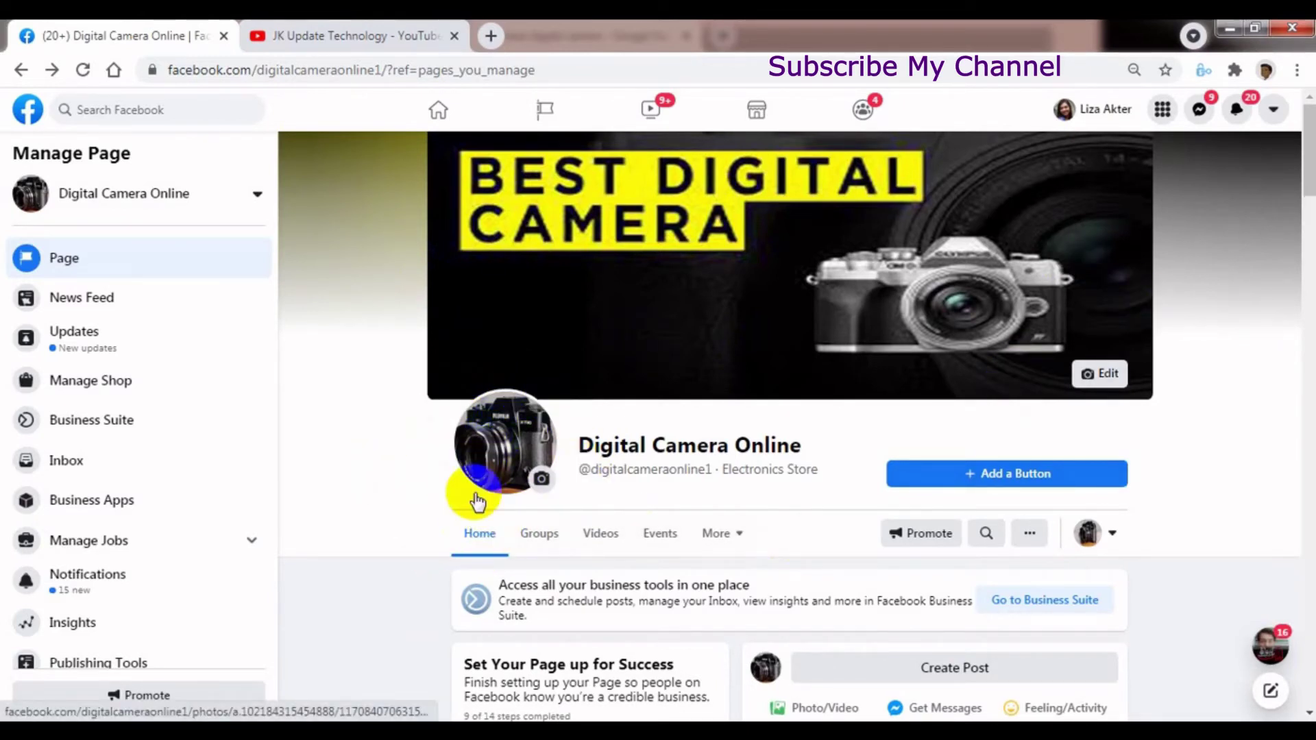
click(512, 496)
click(953, 271)
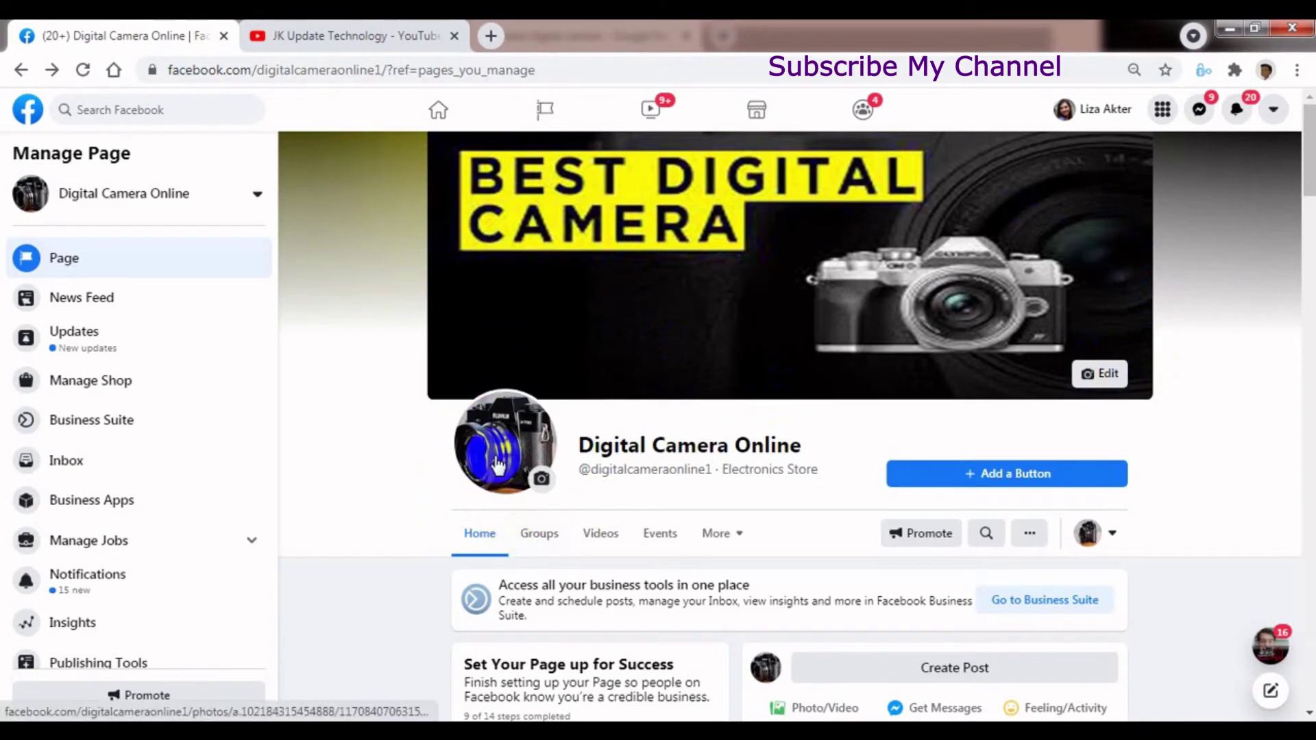
click(1099, 375)
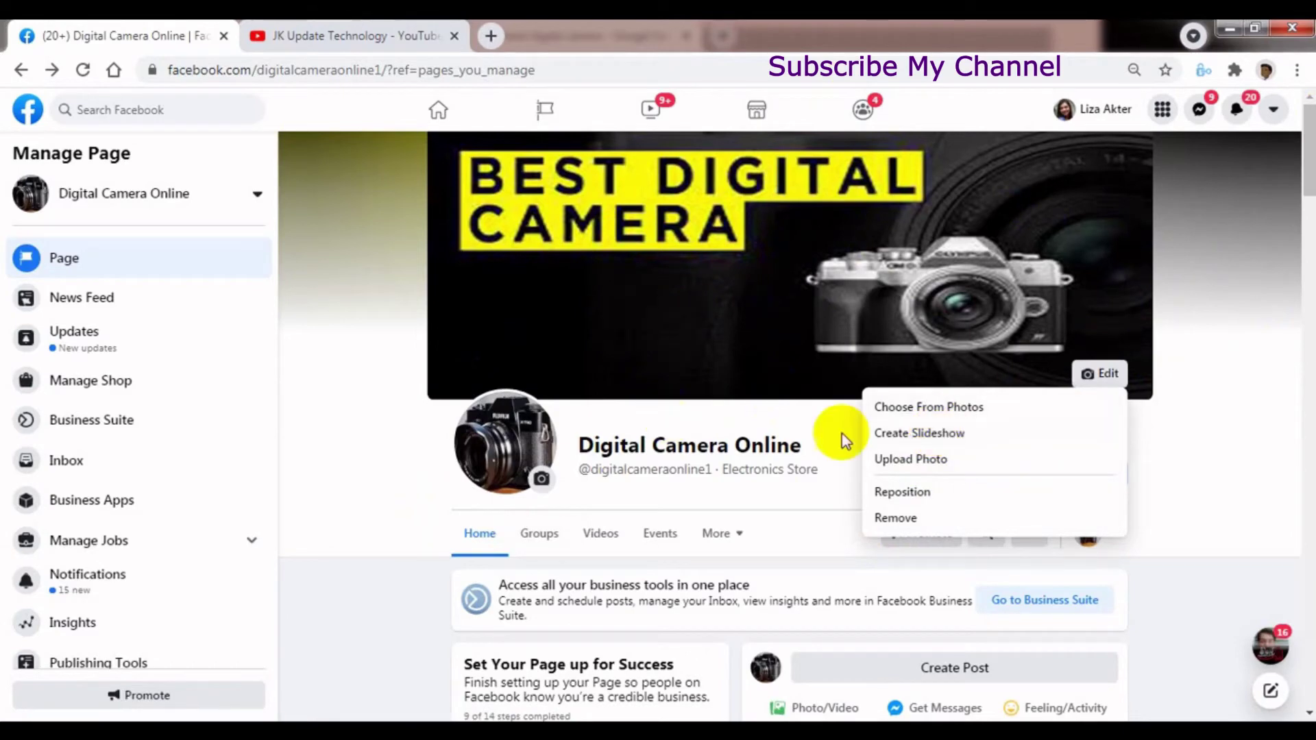
click(558, 454)
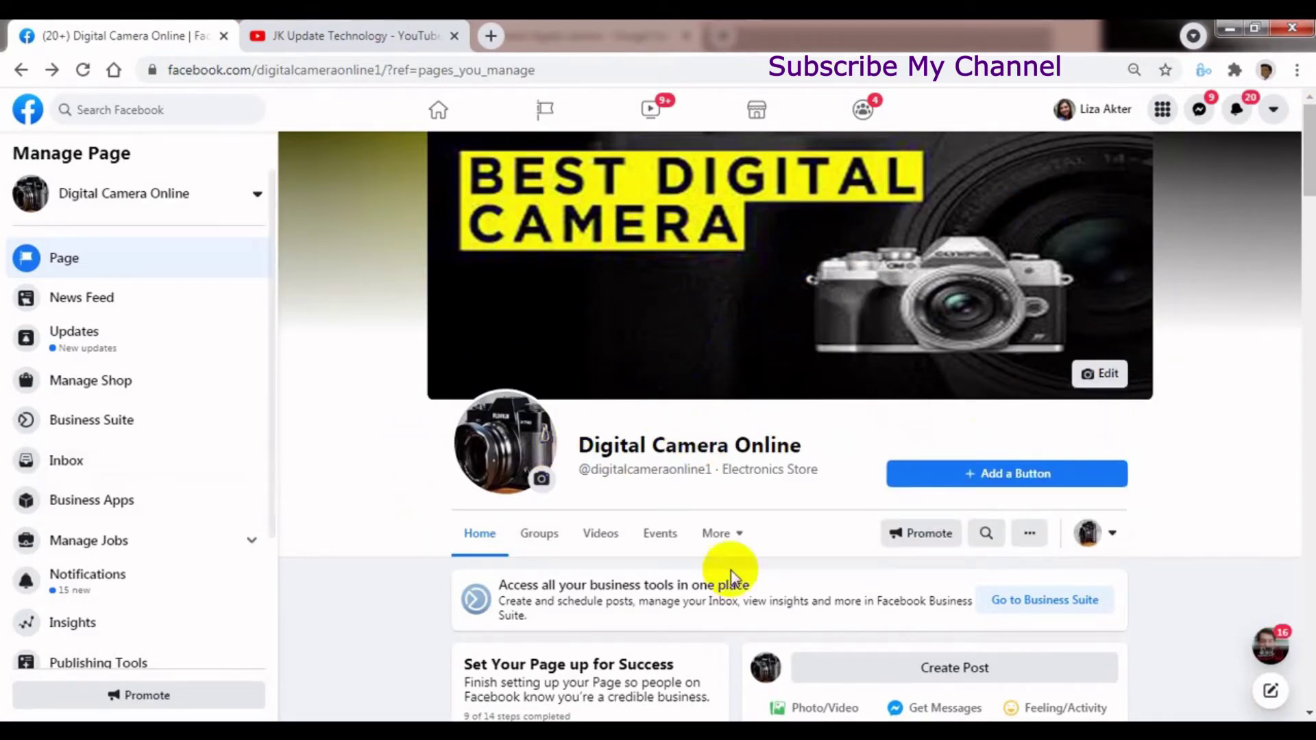
Examine the page's timeline posts for the profile picture and cover photo updates, and recheck the cover editing options.
scroll(1296, 240, down, 5)
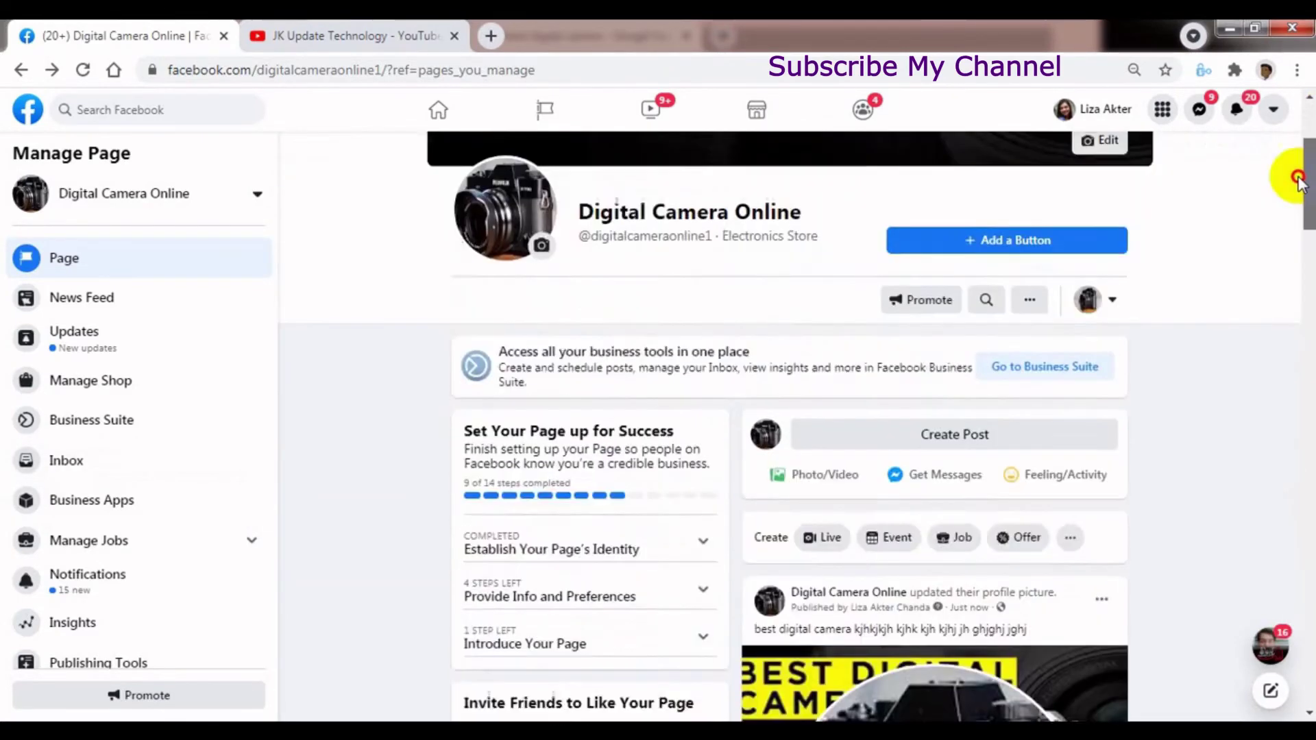
scroll(1295, 164, up, 5)
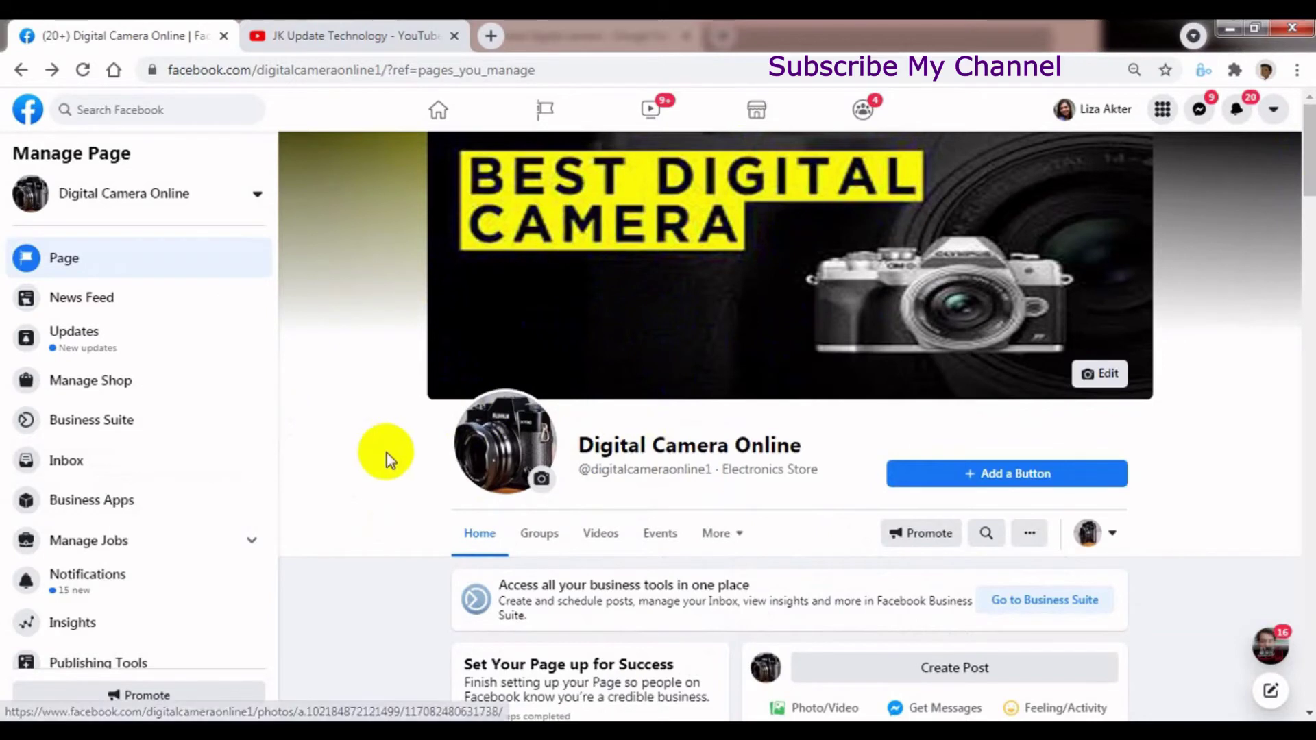
click(1101, 375)
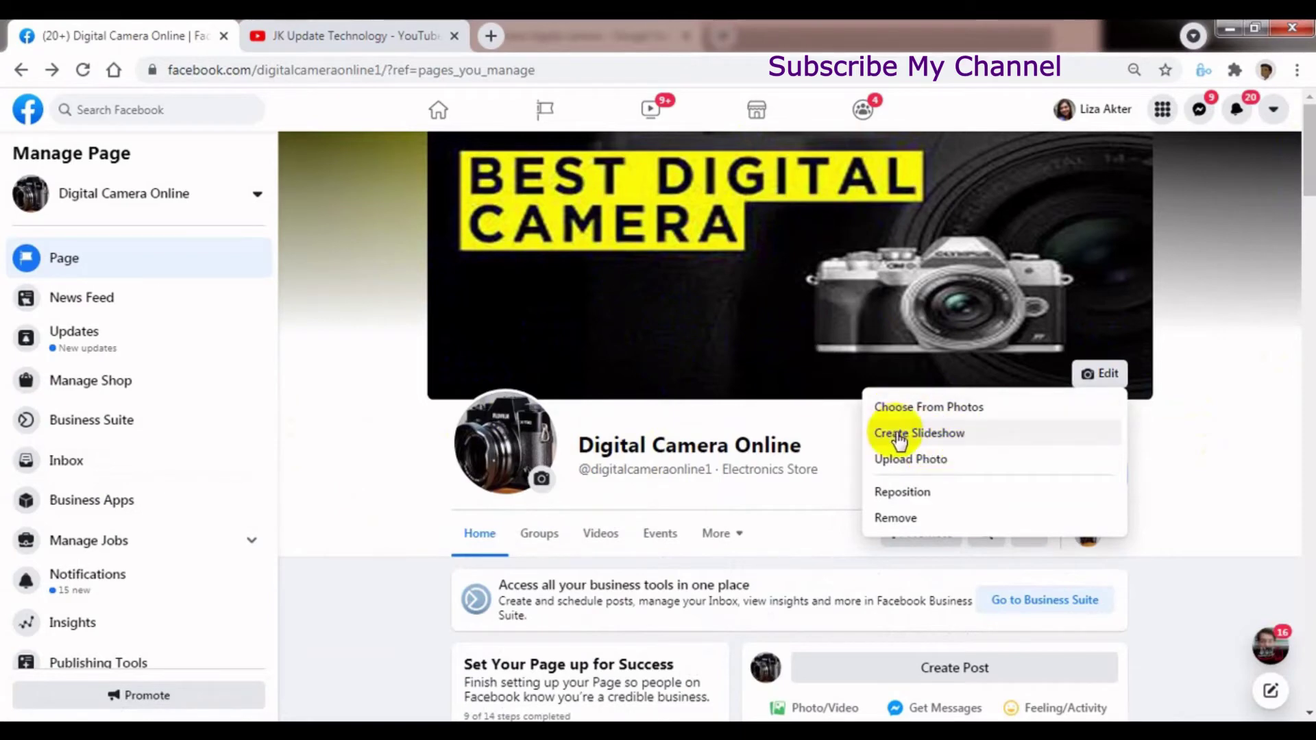
click(1149, 468)
drag(1309, 168, 1309, 301)
scroll(1308, 302, down, 2)
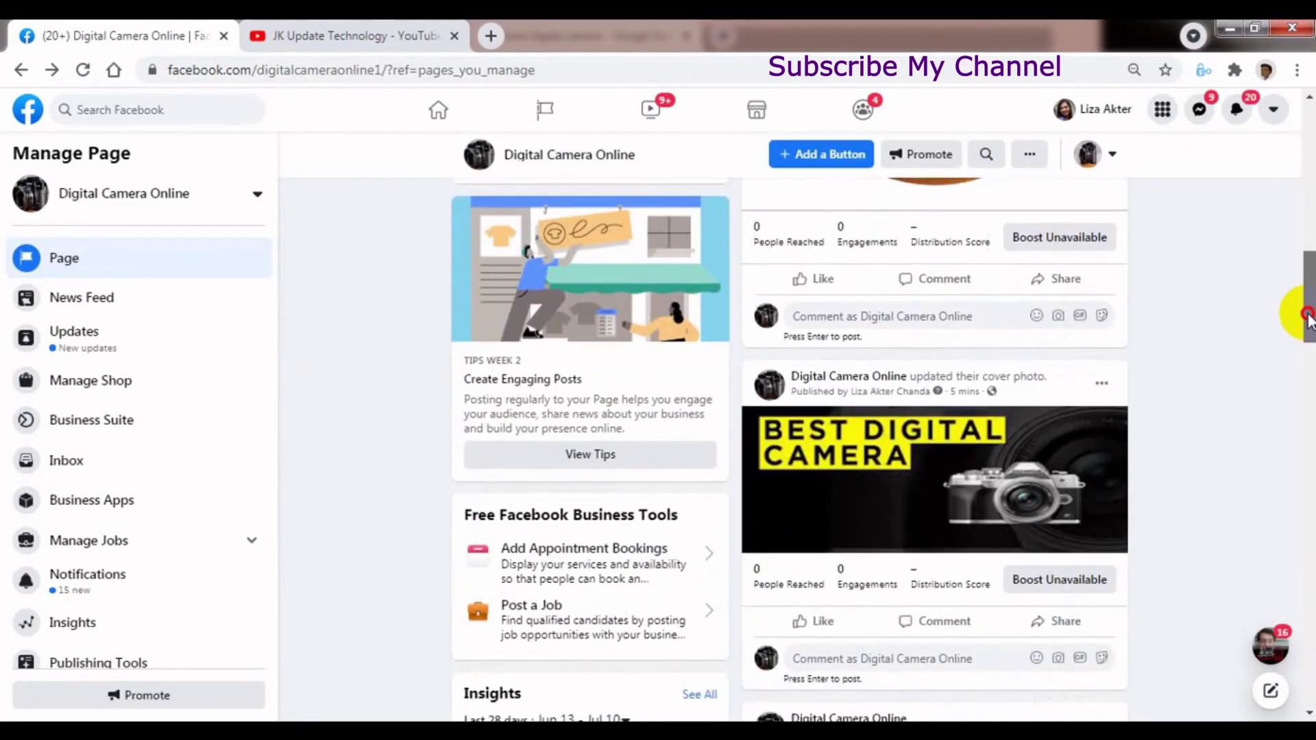
drag(1308, 260, 1301, 167)
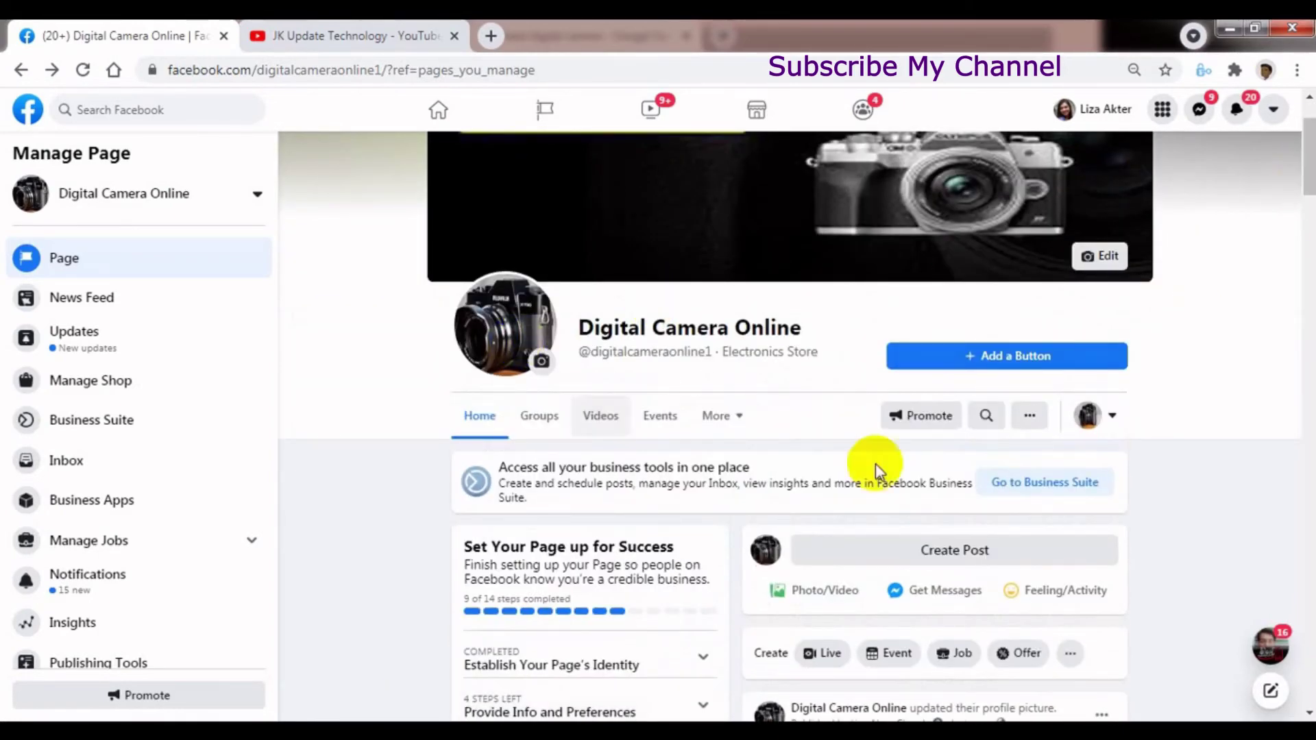
drag(1310, 176, 1302, 211)
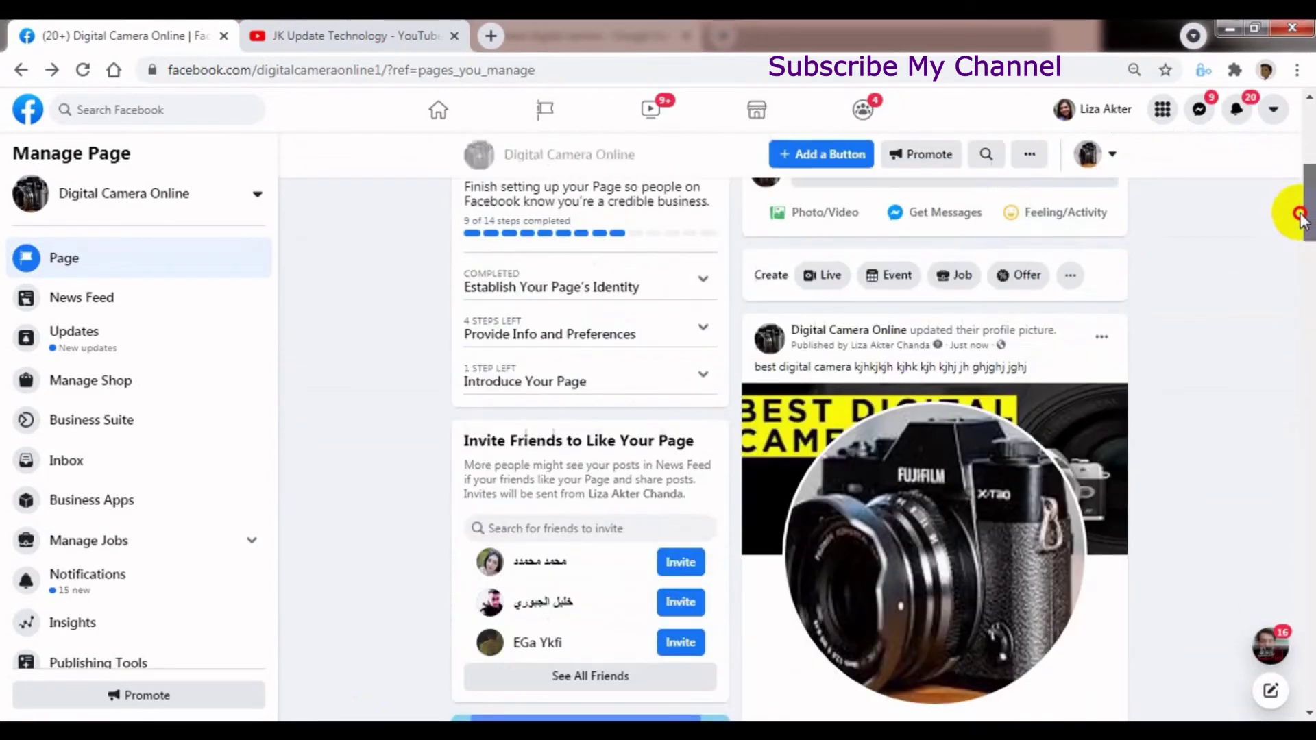